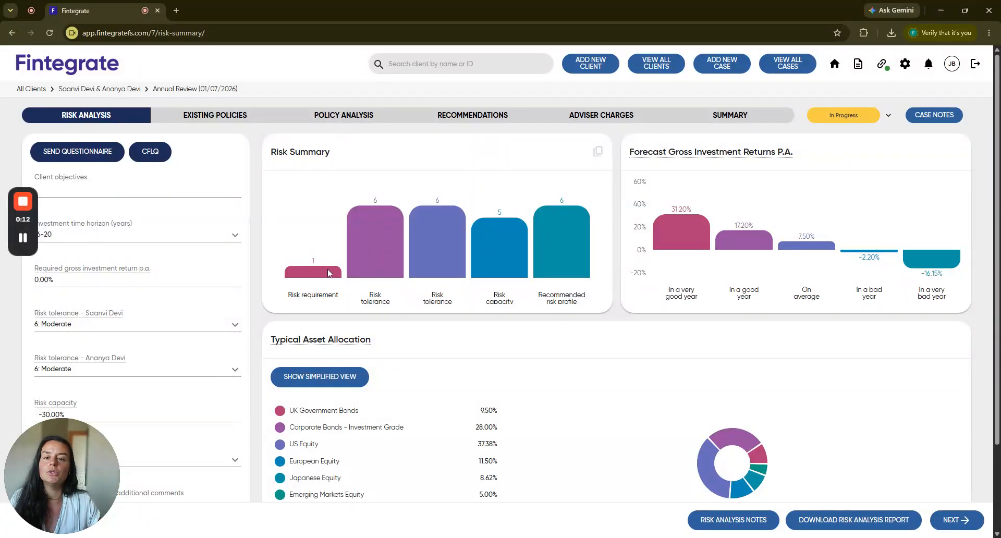
# View the case's existing policies and policy analysis stages, ending on the recommendations stage
pyautogui.click(239, 117)
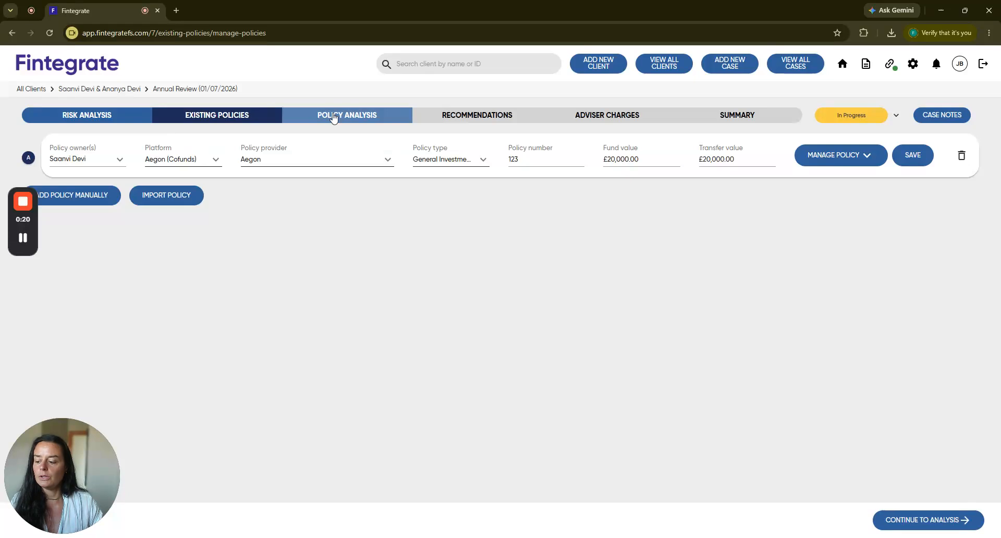
pyautogui.click(378, 119)
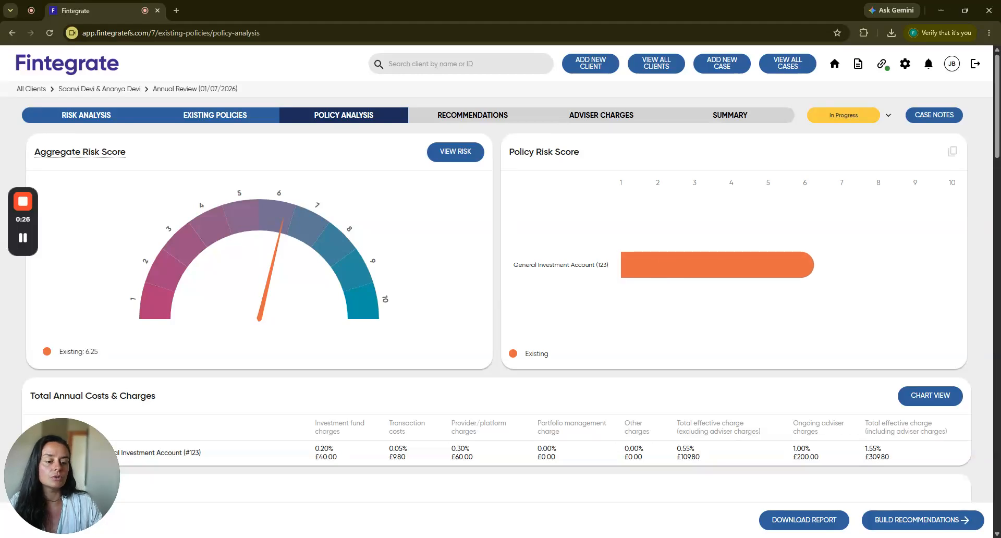
pyautogui.click(476, 119)
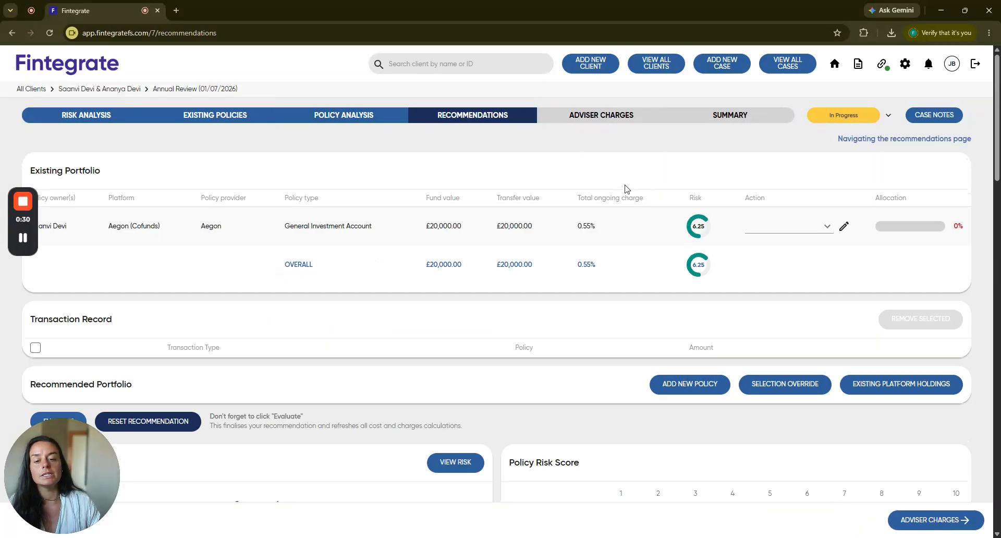
# Choose Surrender as the action for the existing General Investment Account, with a partial amount of £10,000
pyautogui.click(825, 226)
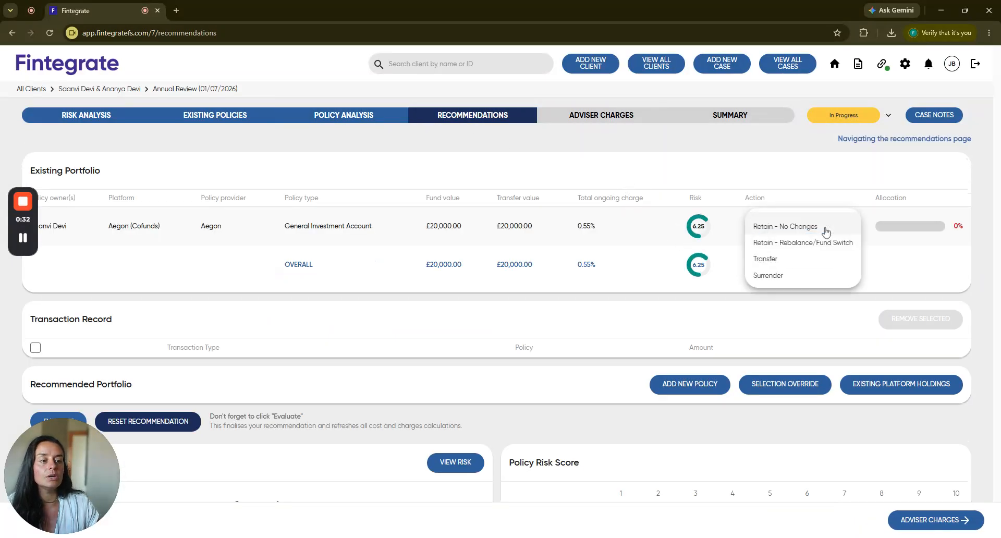
pyautogui.click(766, 275)
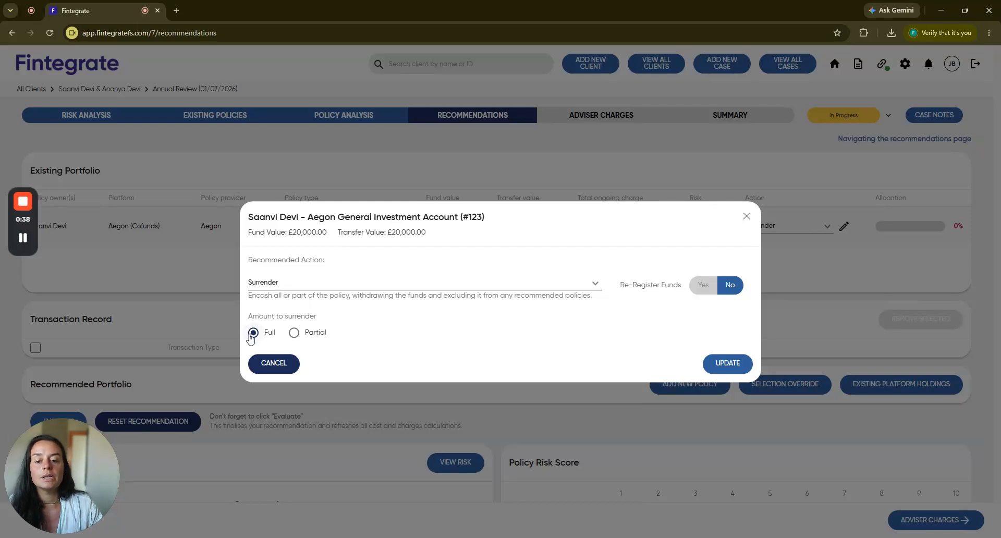
pyautogui.click(294, 333)
pyautogui.click(373, 302)
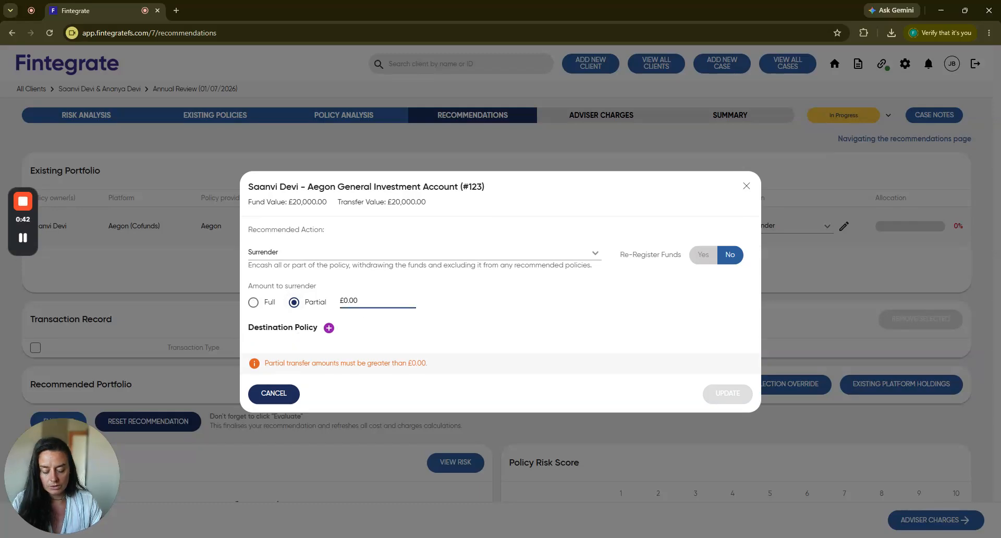
pyautogui.moveTo(348, 300); pyautogui.dragTo(339, 301)
pyautogui.write('10,000')
pyautogui.click(417, 290)
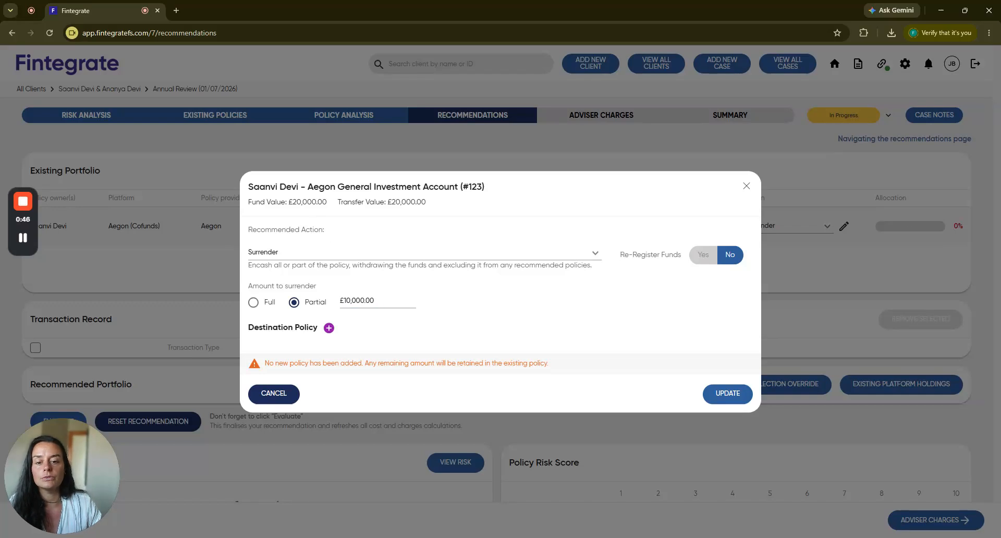
# Add a destination policy of type General Investment Account for the surrendered money, owned by the existing policy's owner
pyautogui.click(329, 328)
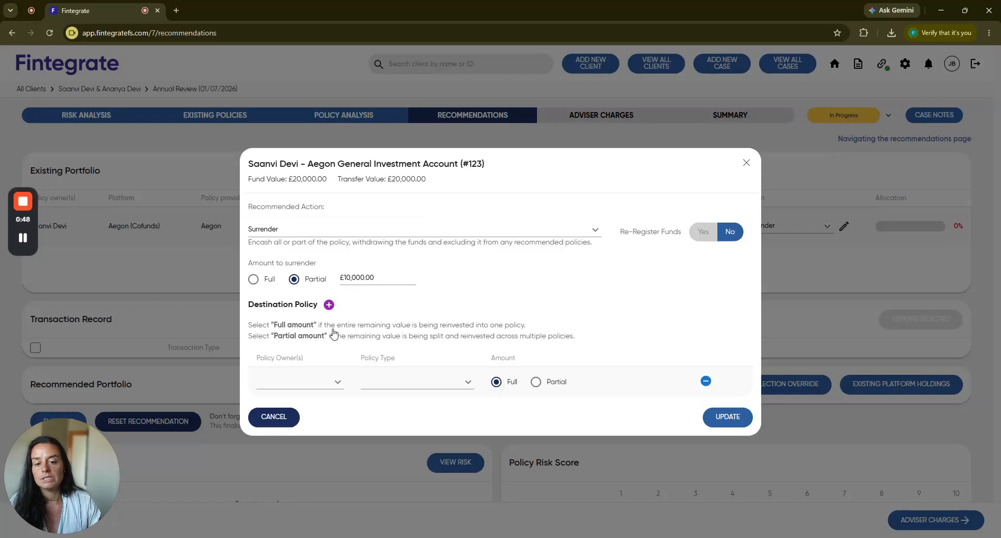
pyautogui.click(336, 383)
pyautogui.click(310, 384)
pyautogui.click(404, 385)
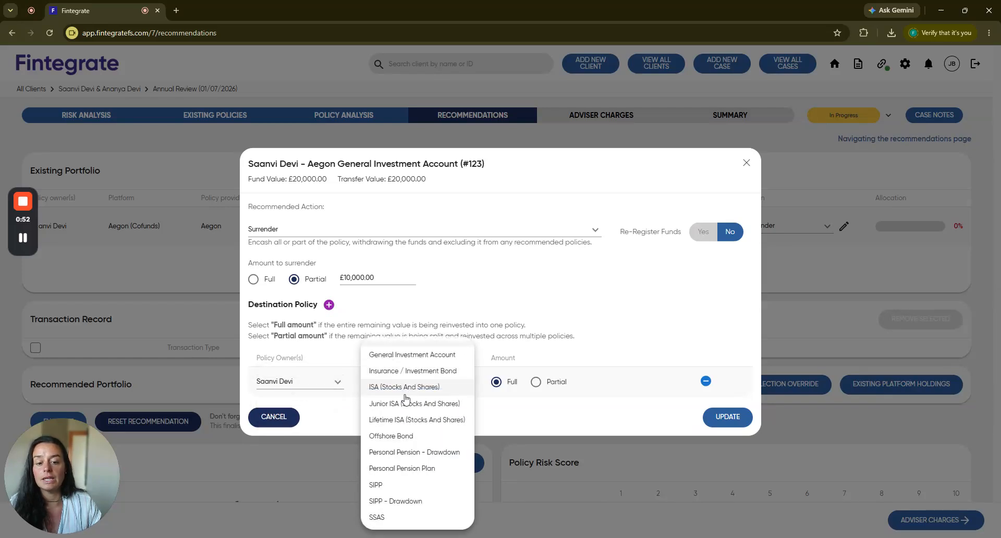
pyautogui.click(405, 356)
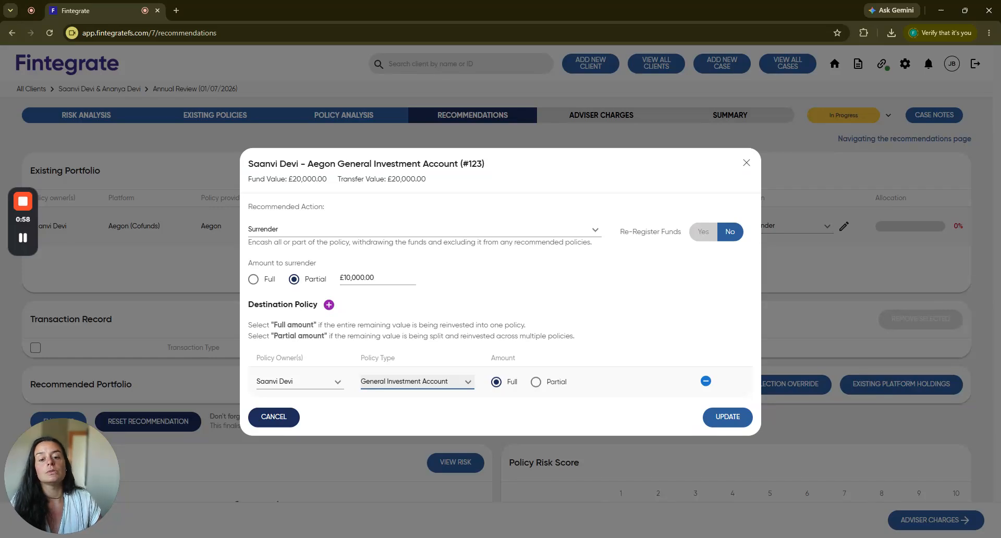
# Add a second destination policy row and set the first destination to a partial amount of £5,000
pyautogui.click(329, 305)
pyautogui.click(535, 350)
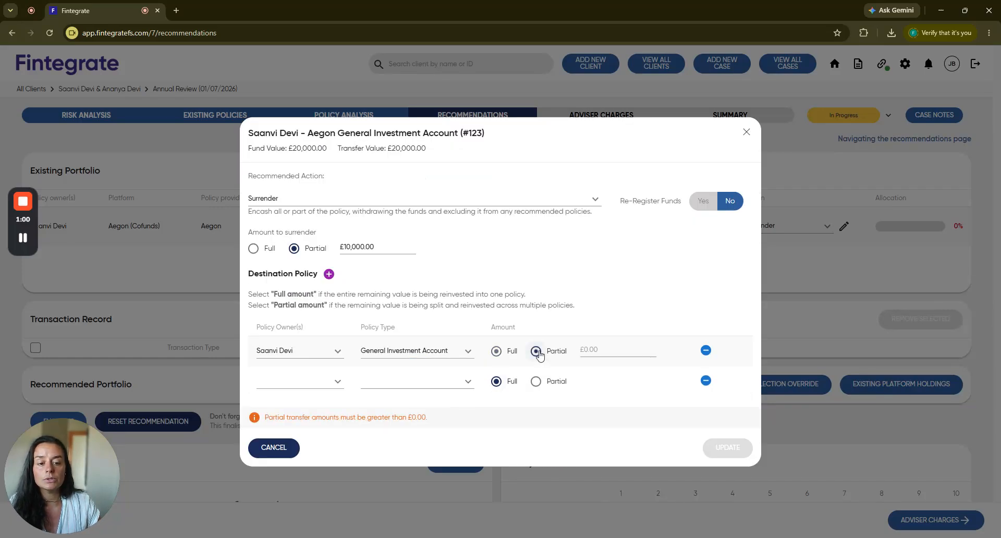
pyautogui.write('5000')
# Make the second destination a General Investment Account for the same owner, with a partial amount of £5,000
pyautogui.click(300, 382)
pyautogui.click(293, 384)
pyautogui.click(401, 391)
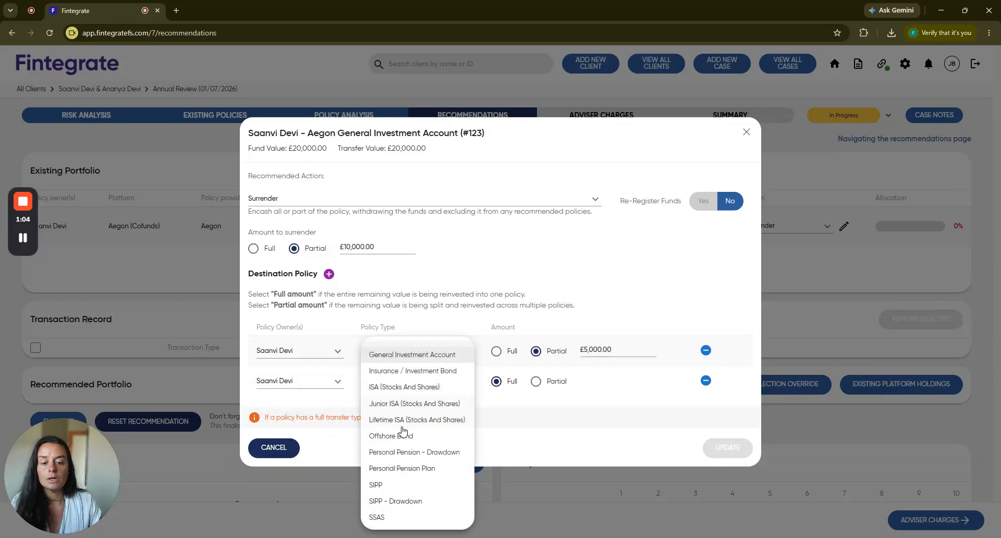
pyautogui.click(395, 356)
pyautogui.click(535, 381)
pyautogui.click(584, 380)
pyautogui.write('5000')
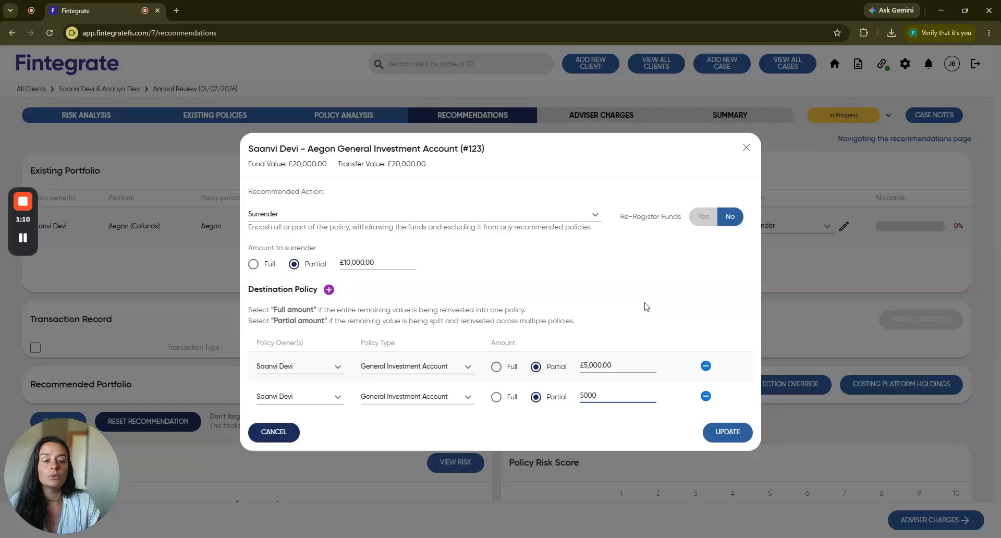
pyautogui.click(647, 306)
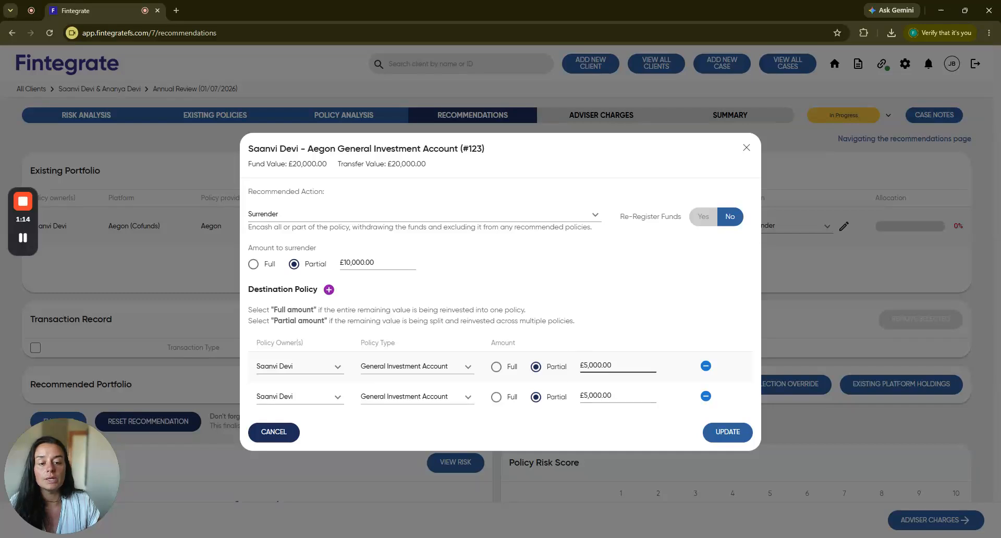
pyautogui.moveTo(248, 309); pyautogui.dragTo(565, 321)
pyautogui.click(570, 321)
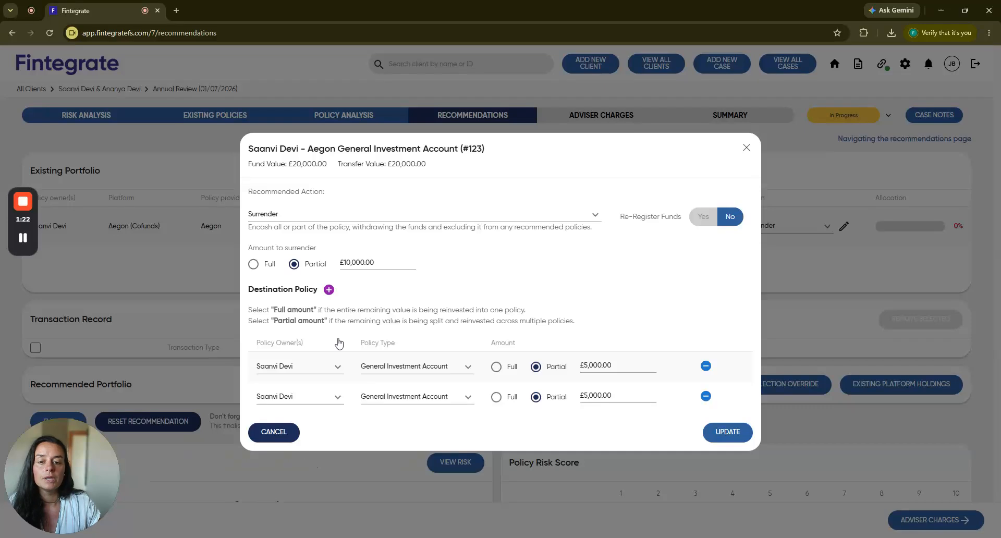
# Change the surrender to the full amount and save the recommended action
pyautogui.click(253, 264)
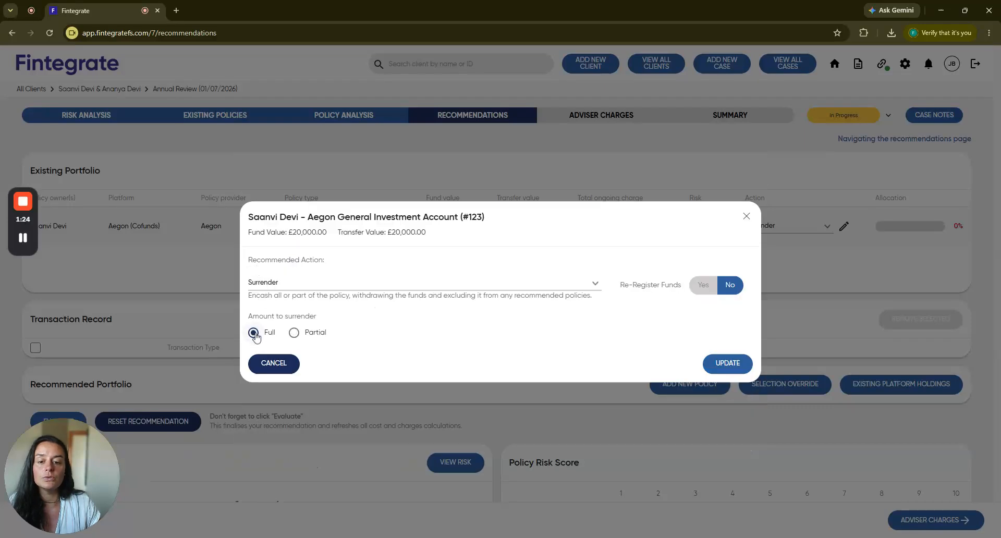
pyautogui.click(735, 365)
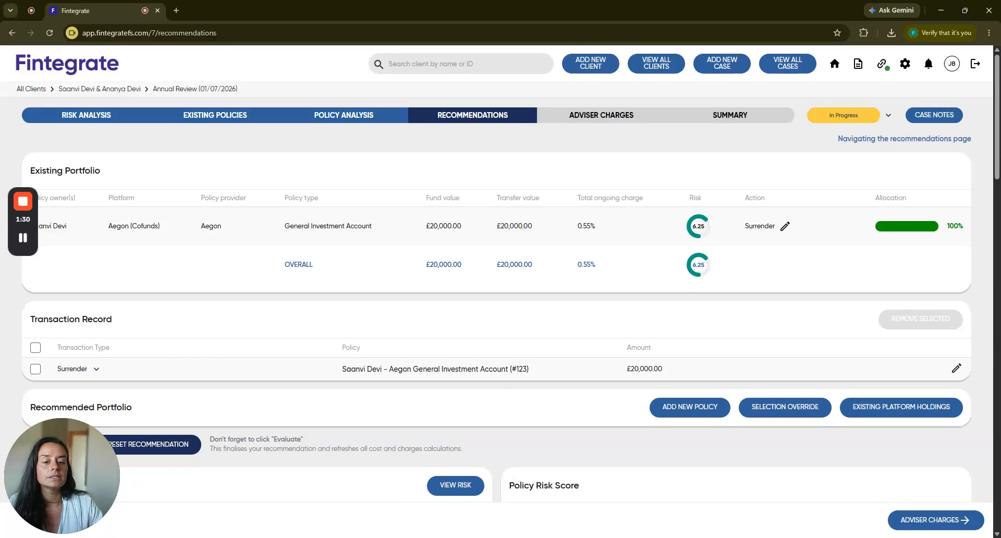
# Start a new recommended policy for the preselected owner, with the policy type ISA (Stocks And Shares)
pyautogui.scroll(-2, 780, 329)
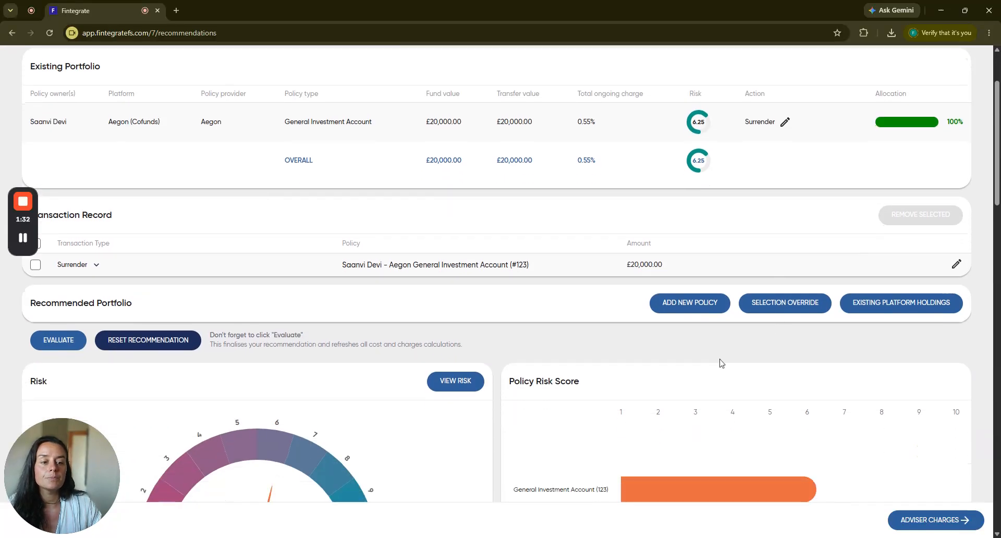
pyautogui.click(678, 308)
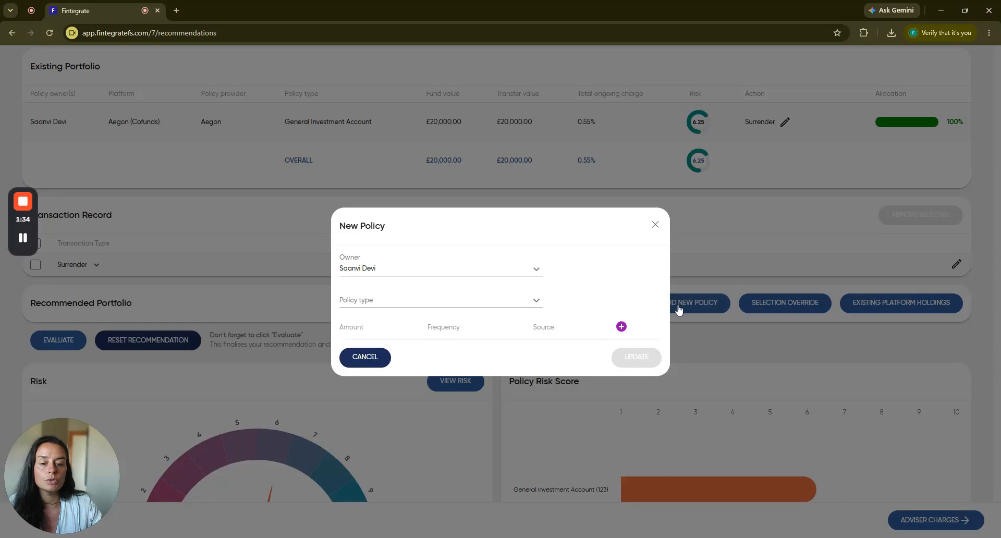
pyautogui.click(480, 303)
pyautogui.click(378, 334)
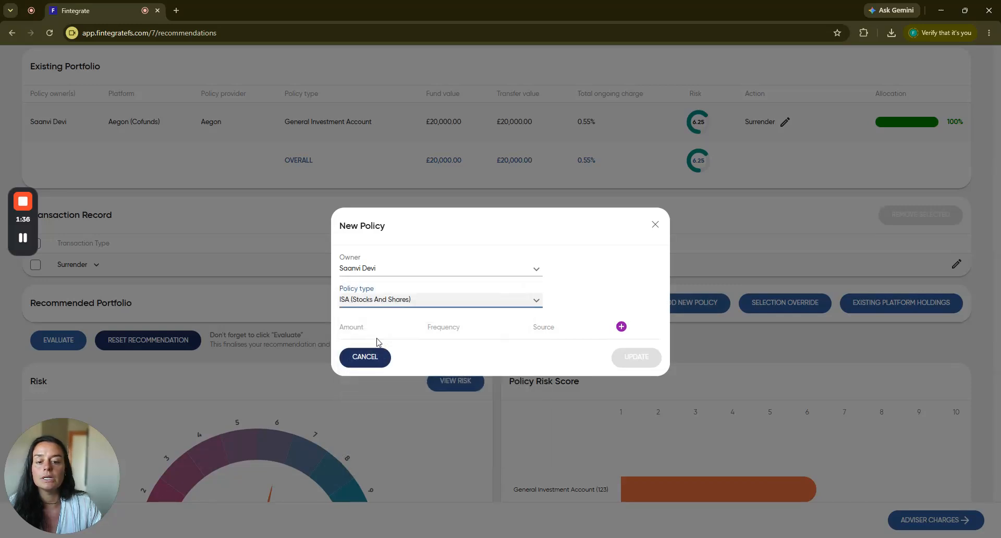
# Give the new ISA a £20,000 lump sum contribution sourced from New Money - Personal and save the policy
pyautogui.click(621, 326)
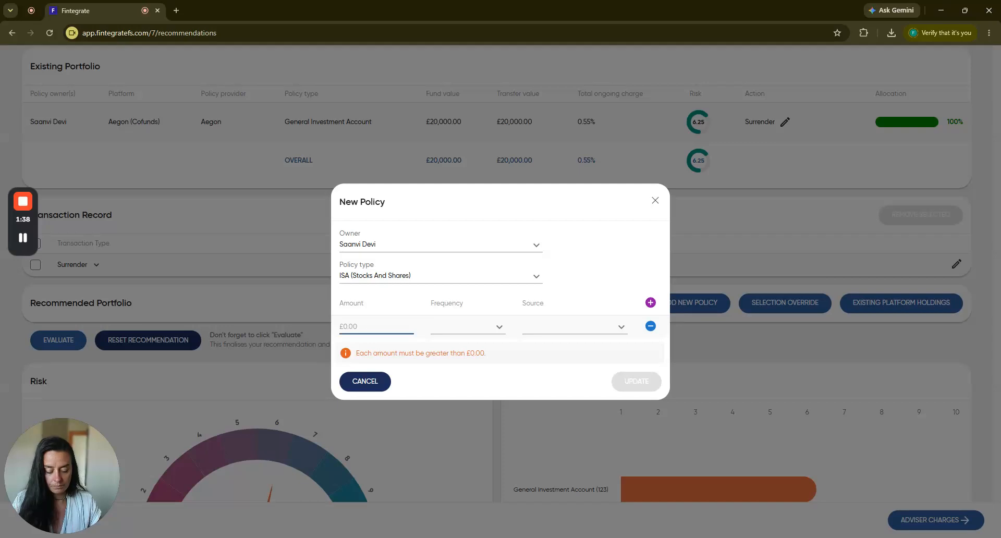
pyautogui.write('20000')
pyautogui.click(495, 341)
pyautogui.click(464, 374)
pyautogui.click(562, 340)
pyautogui.click(565, 353)
pyautogui.click(637, 369)
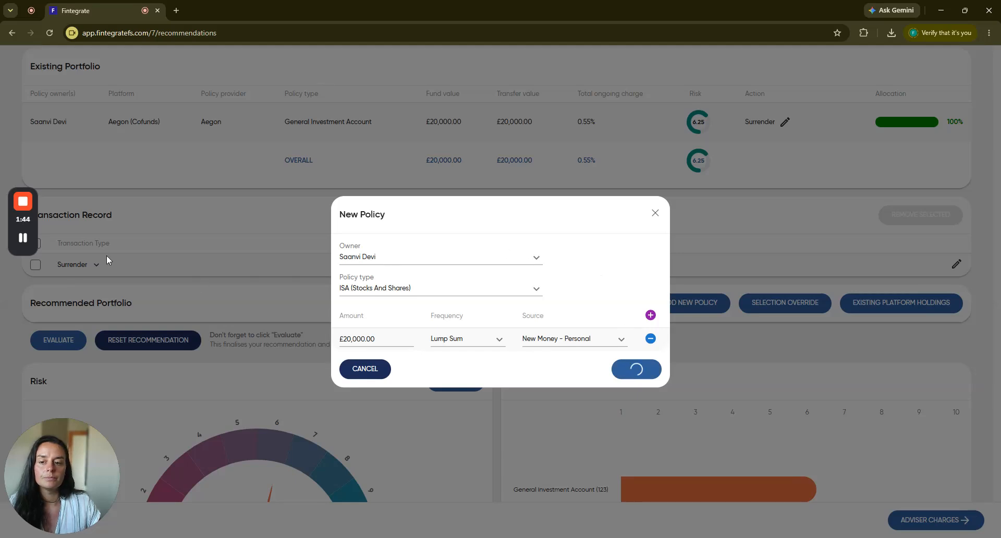
# Review the transaction record and recommended portfolio, and open investment management for the new ISA
pyautogui.scroll(-1, 438, 327)
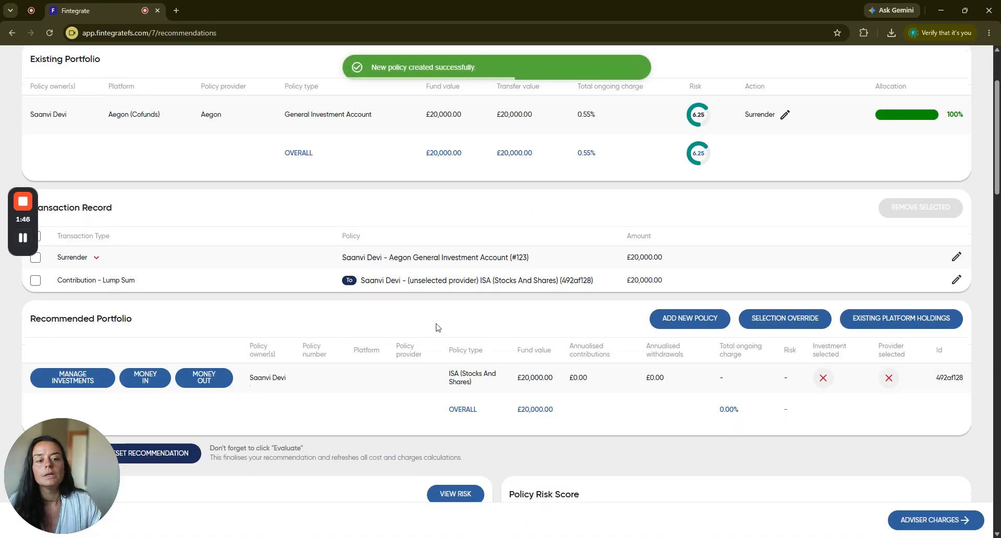
pyautogui.scroll(-1, 438, 327)
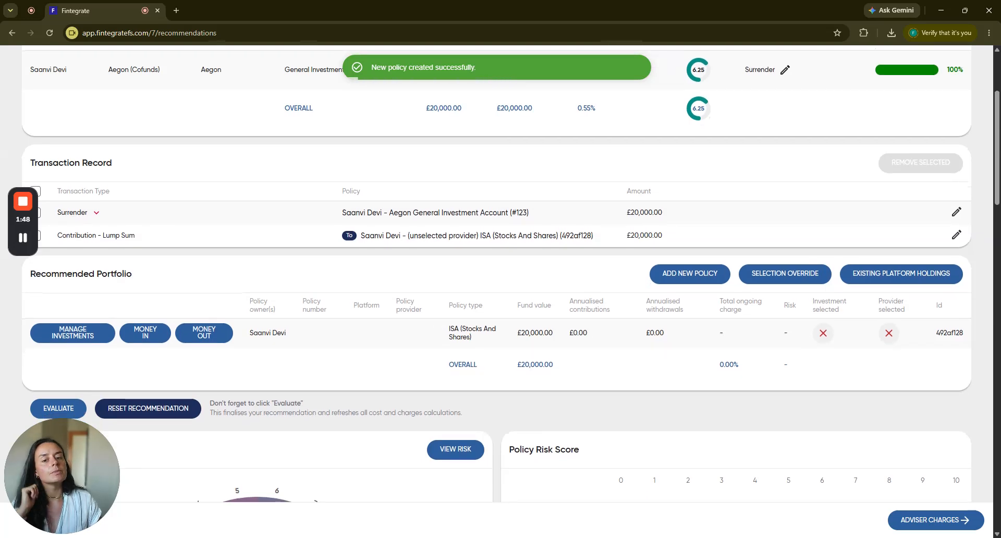
pyautogui.scroll(1, 418, 277)
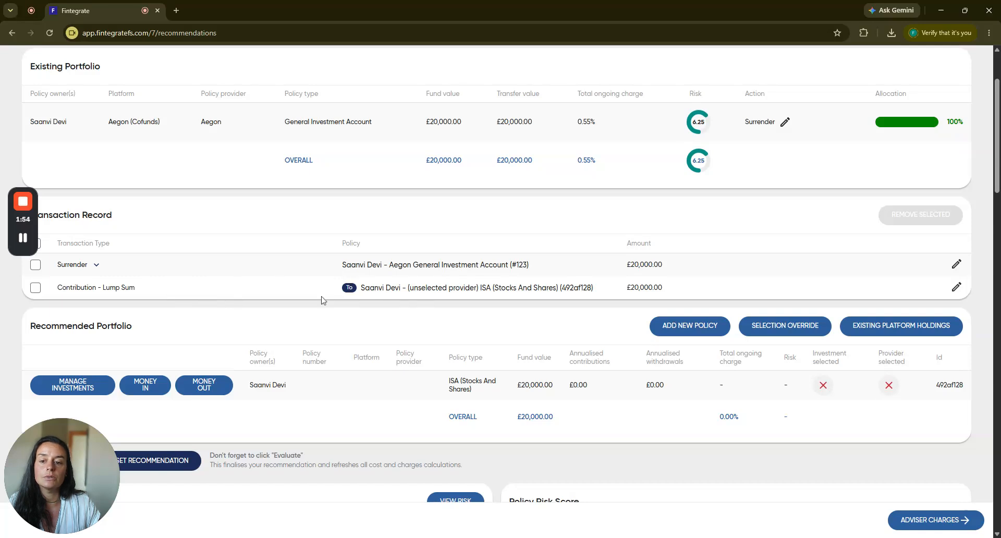
pyautogui.scroll(-1, 529, 292)
pyautogui.scroll(-1, 554, 256)
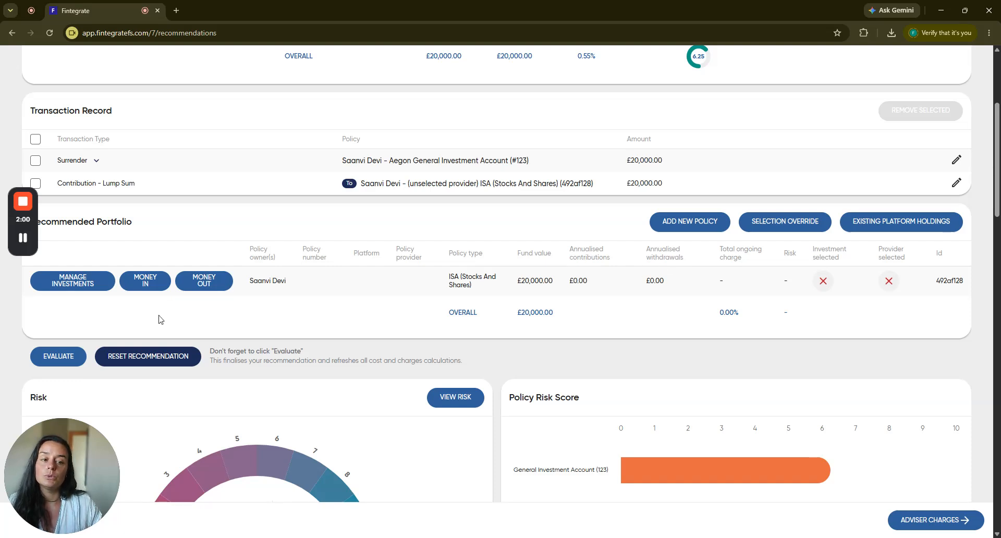
pyautogui.click(88, 283)
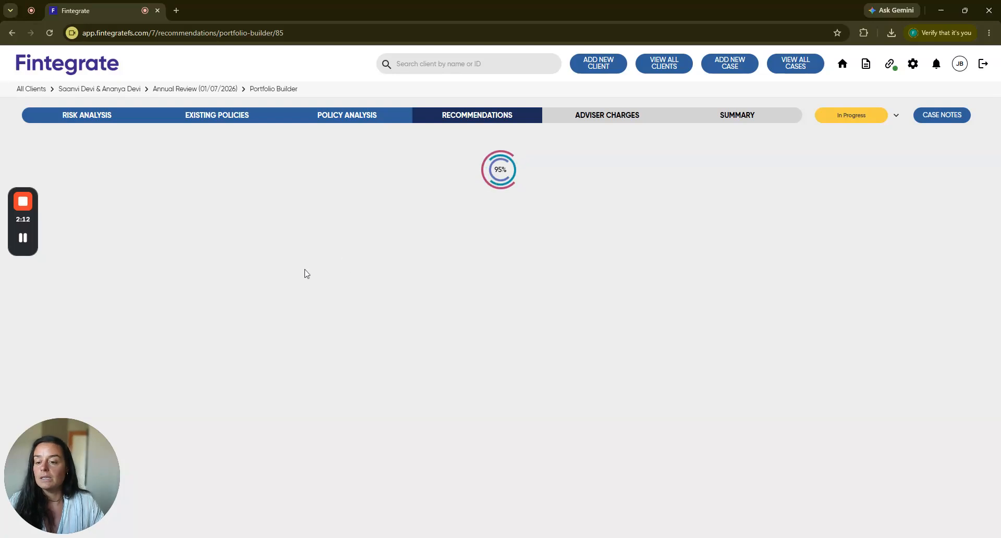
pyautogui.moveTo(23, 240)
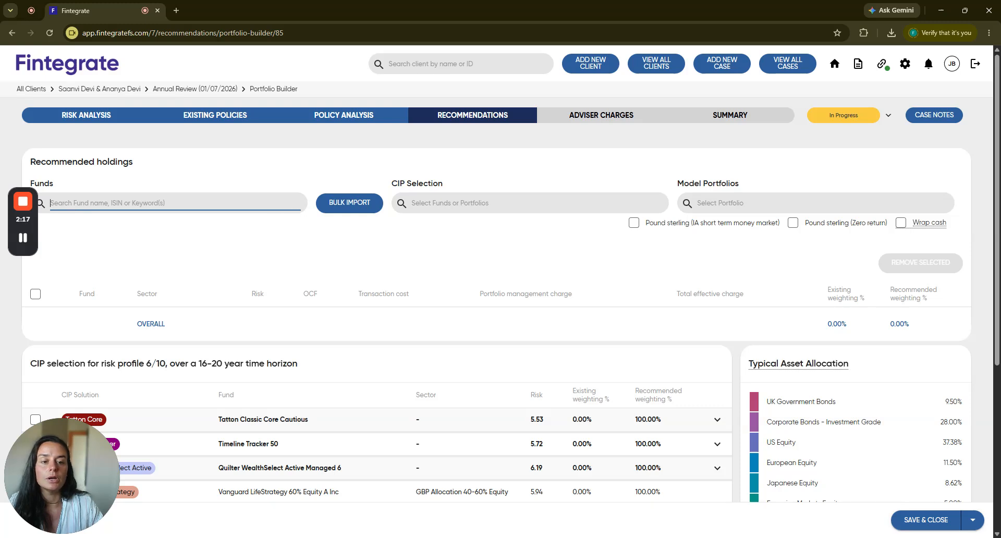
# Examine the CIP solutions offered for the client's risk profile and time horizon, including their funds, risk scores and recommended weightings
pyautogui.click(740, 205)
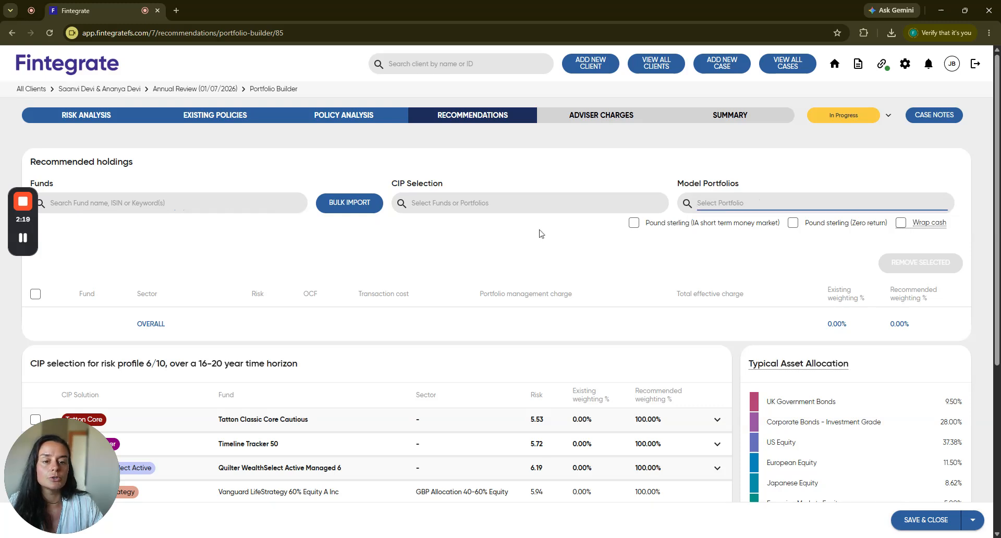
pyautogui.scroll(-3, 529, 207)
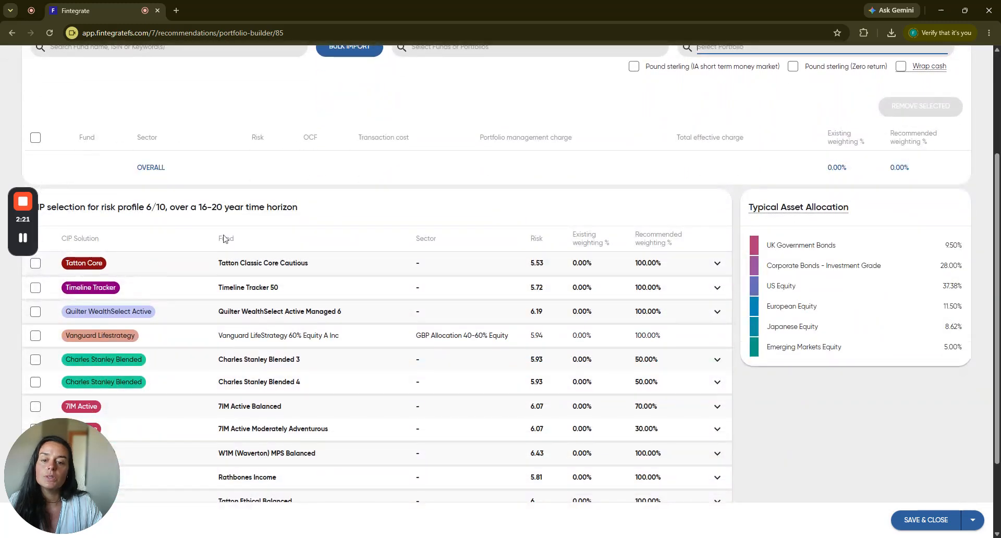
pyautogui.scroll(-1, 223, 230)
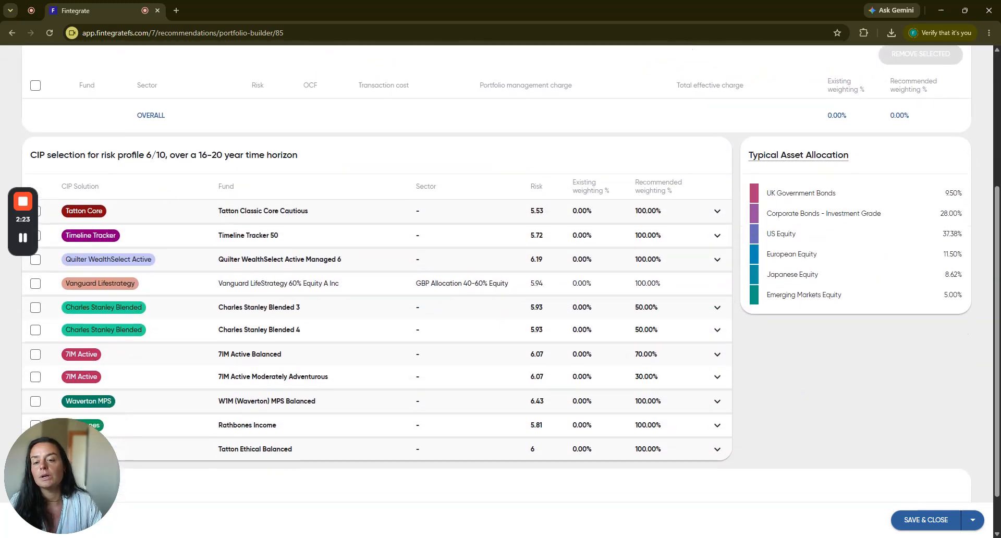
pyautogui.moveTo(144, 155); pyautogui.dragTo(165, 155)
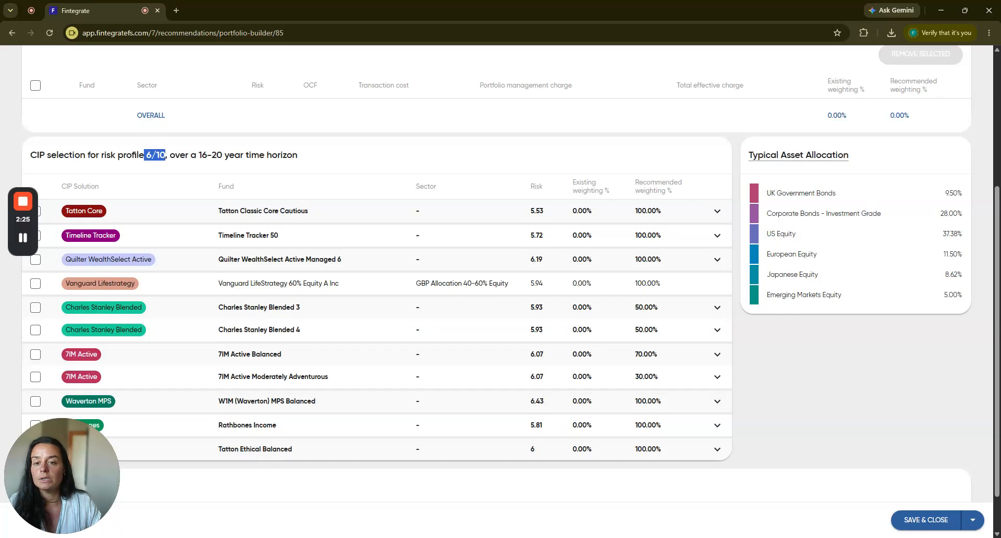
pyautogui.click(165, 168)
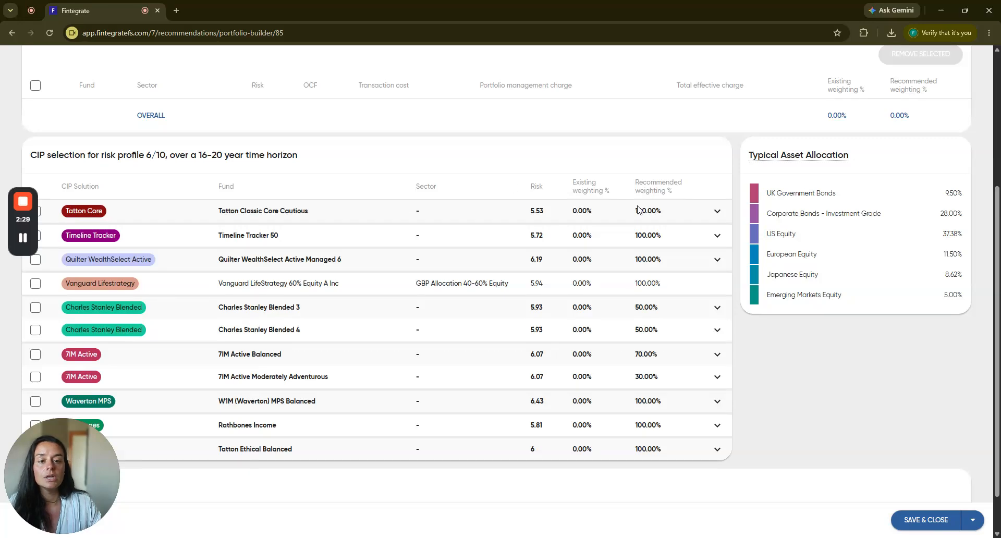
pyautogui.scroll(-1, 569, 223)
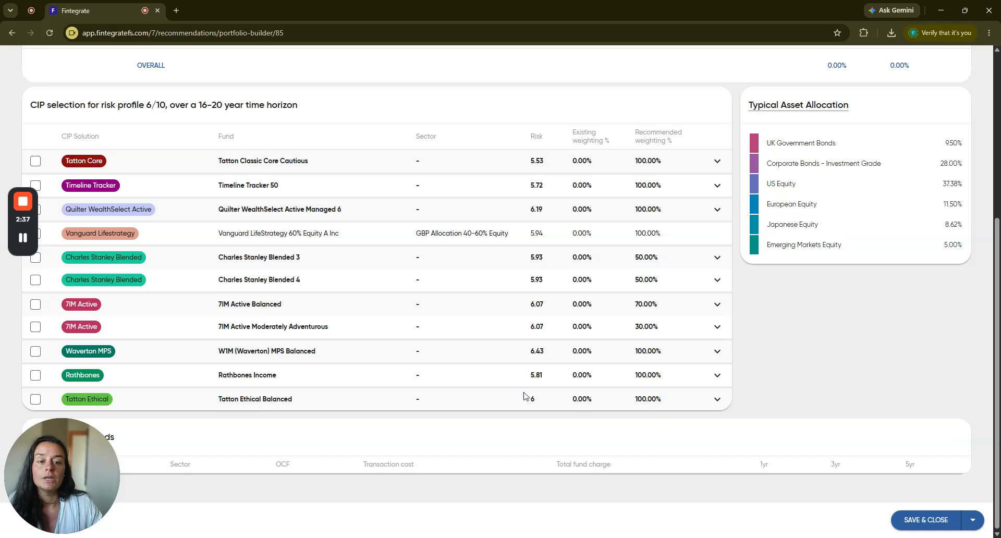
pyautogui.scroll(1, 524, 396)
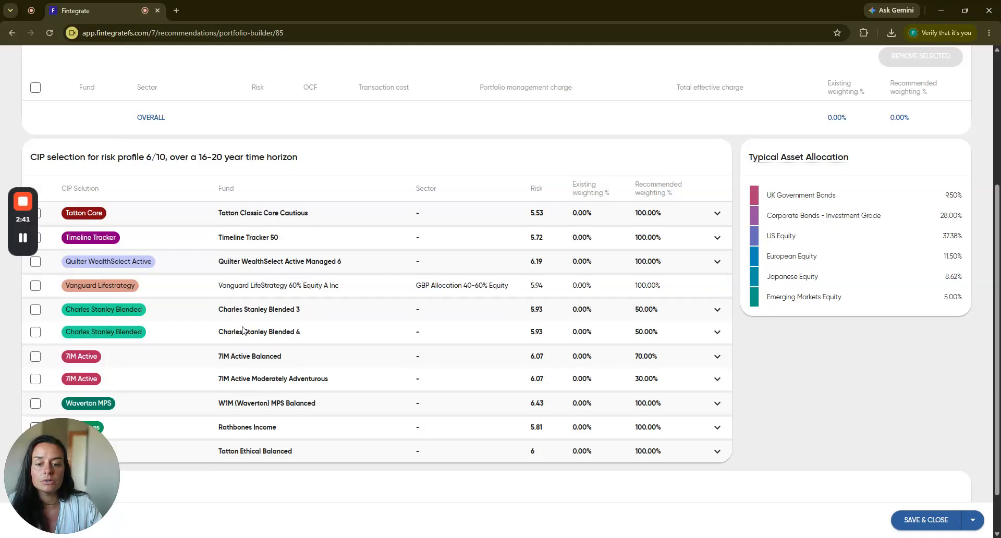
# Add Charles Stanley Blended 3 and Charles Stanley Blended 4 at 50% each to the ISA's recommended holdings, and save the portfolio
pyautogui.click(36, 310)
pyautogui.click(35, 378)
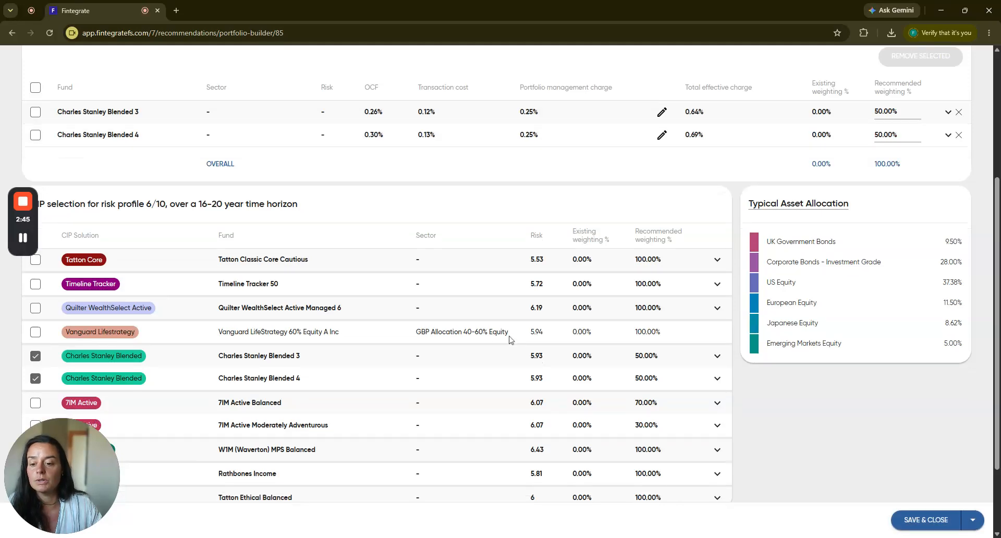
pyautogui.scroll(3, 521, 336)
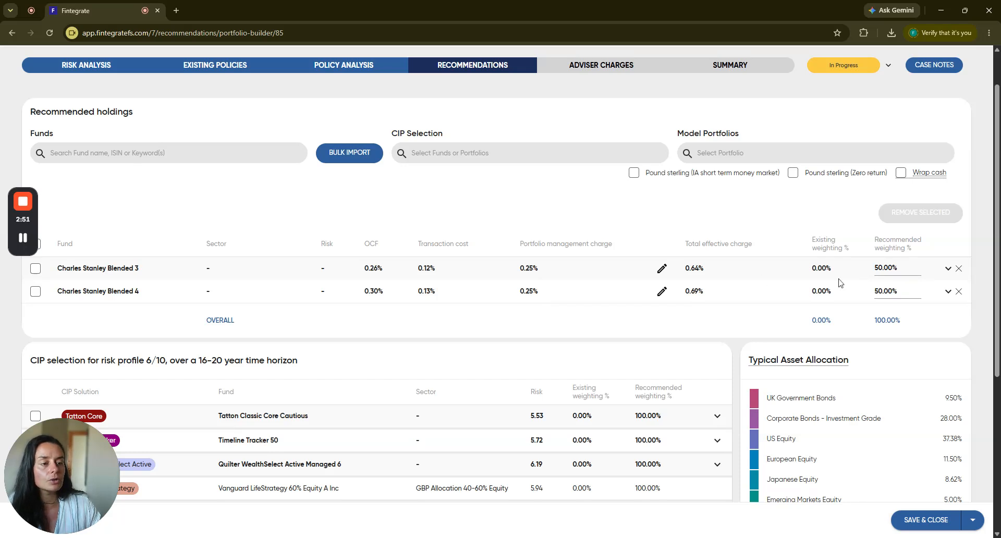
pyautogui.click(932, 520)
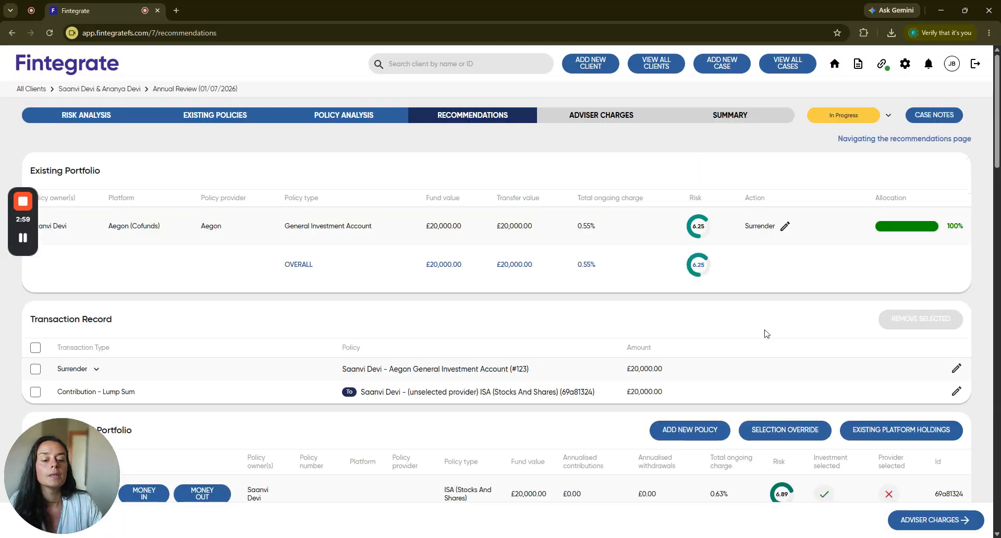
# Evaluate the recommendation to finalise it and refresh the cost and charges calculations
pyautogui.scroll(-4, 767, 334)
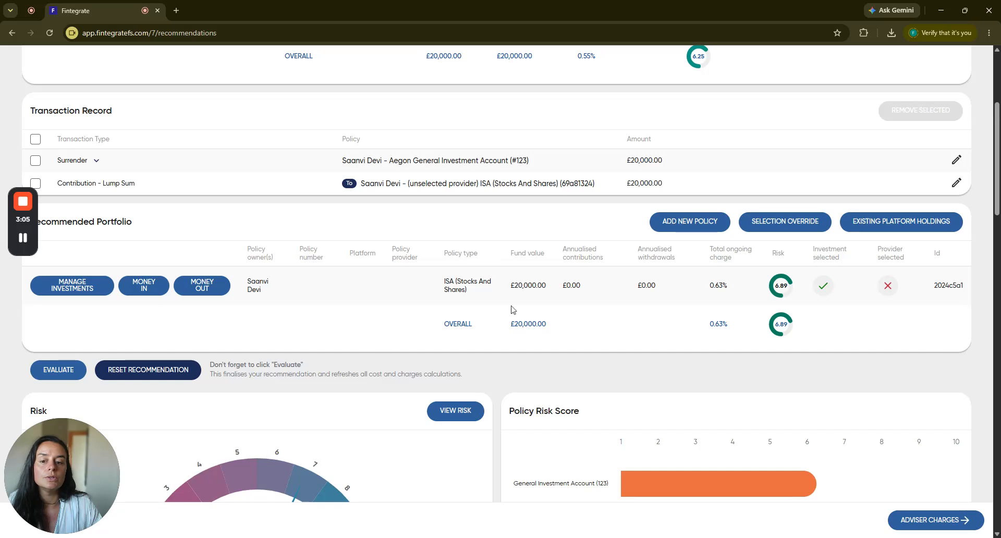
pyautogui.click(59, 370)
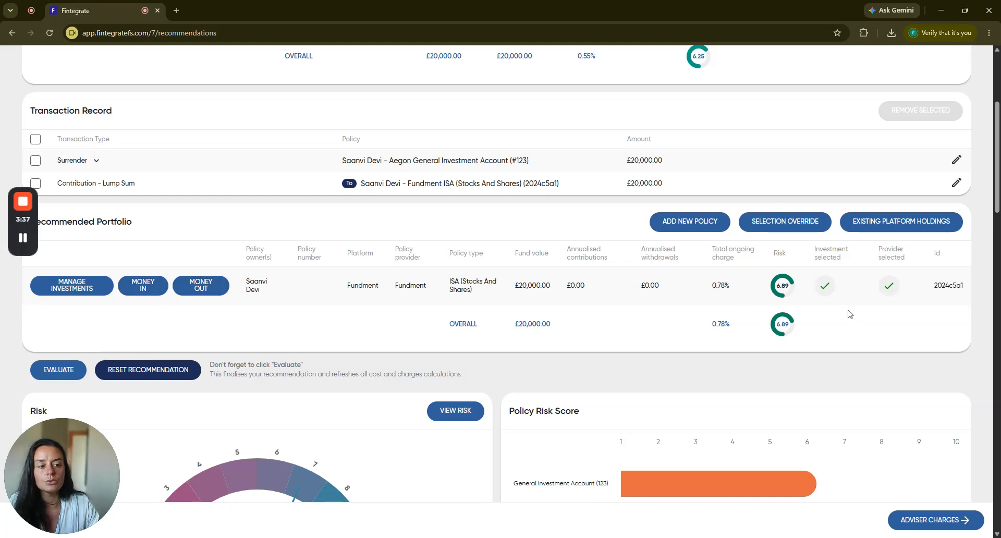
# Compare the existing and recommended portfolios' risk scores, total annual costs and charges, and five-year and cumulative performance
pyautogui.scroll(-2, 894, 355)
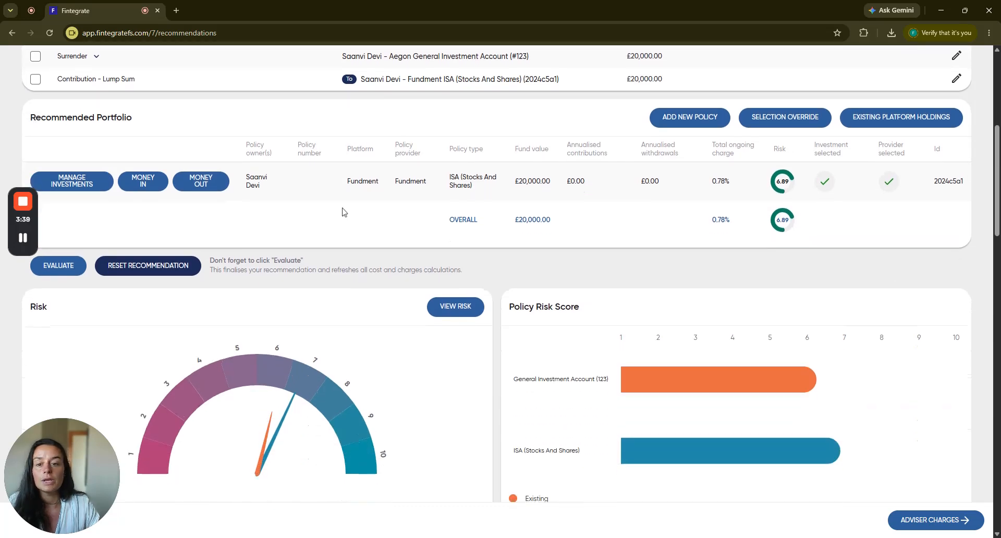
pyautogui.scroll(-4, 806, 256)
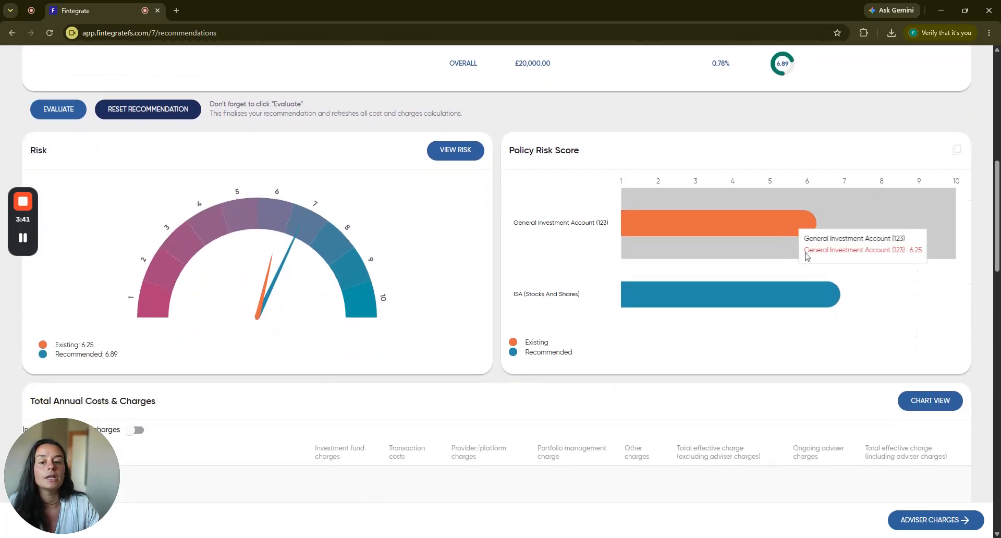
pyautogui.scroll(-3, 910, 235)
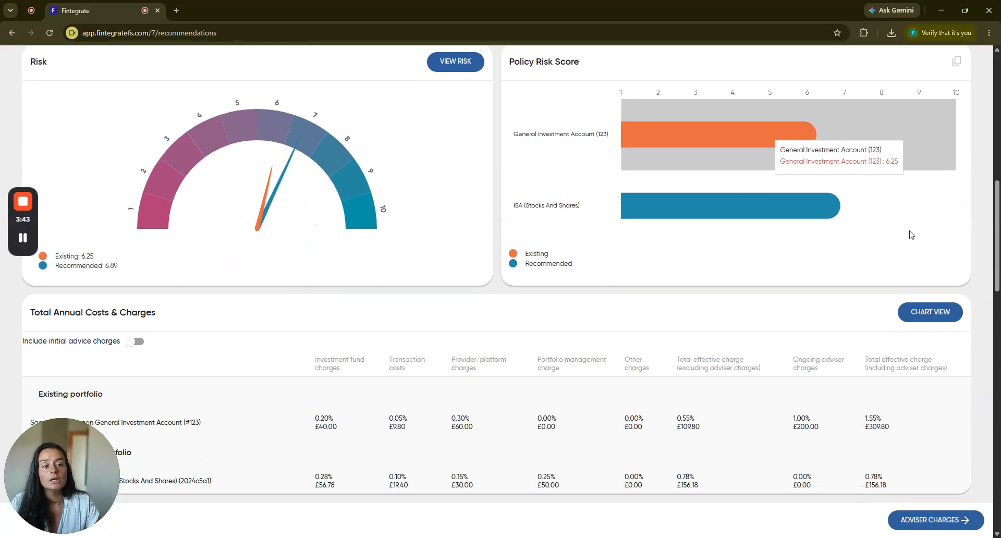
pyautogui.scroll(-1, 910, 234)
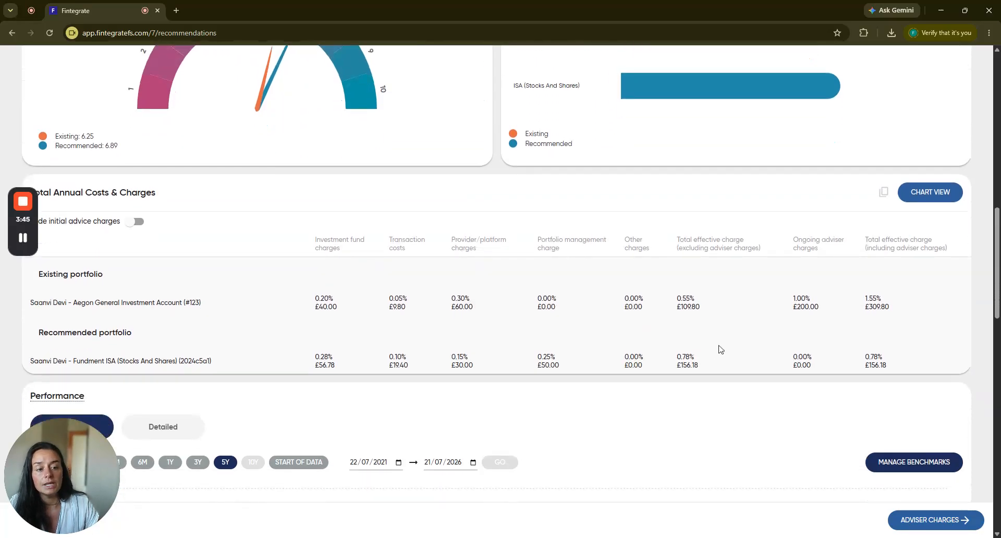
pyautogui.scroll(-2, 744, 328)
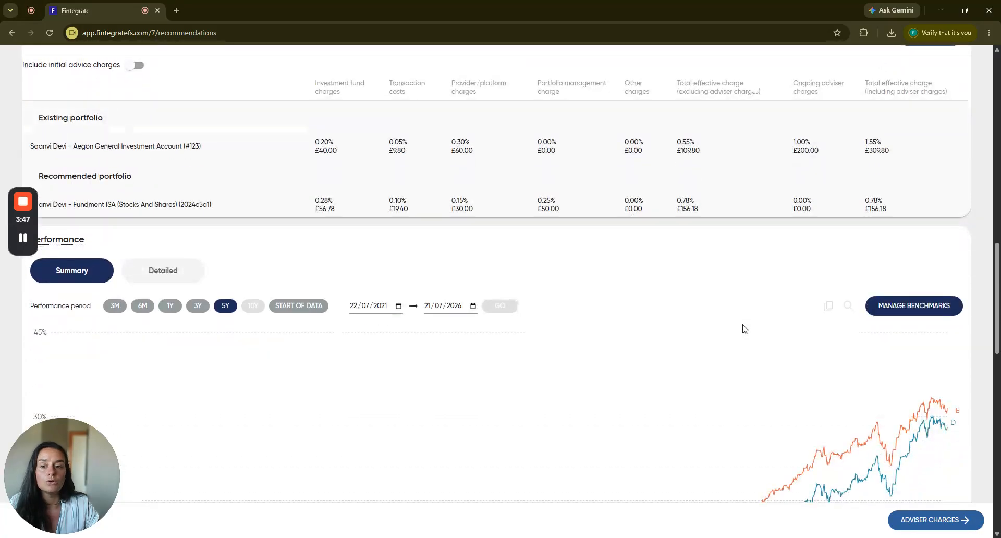
pyautogui.scroll(-5, 672, 257)
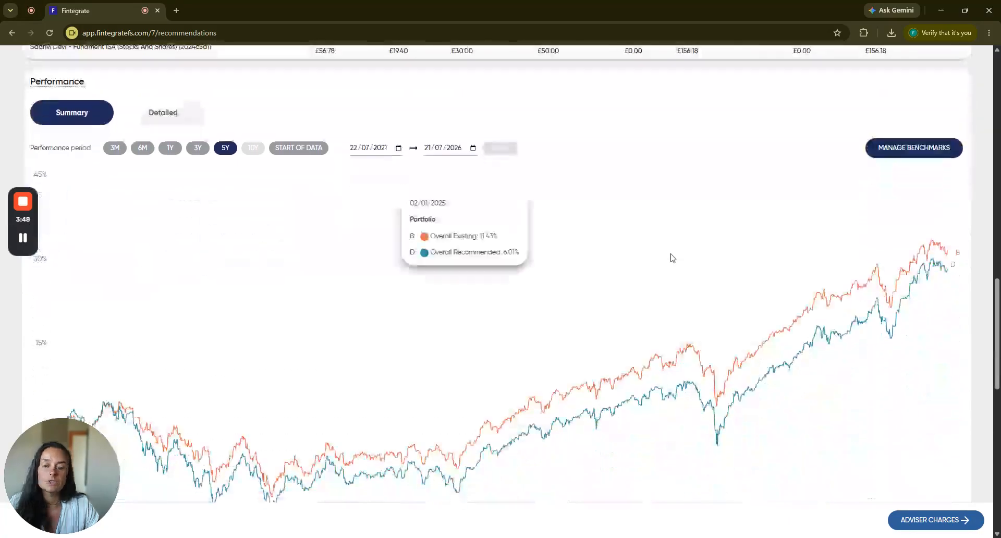
pyautogui.scroll(-1, 938, 272)
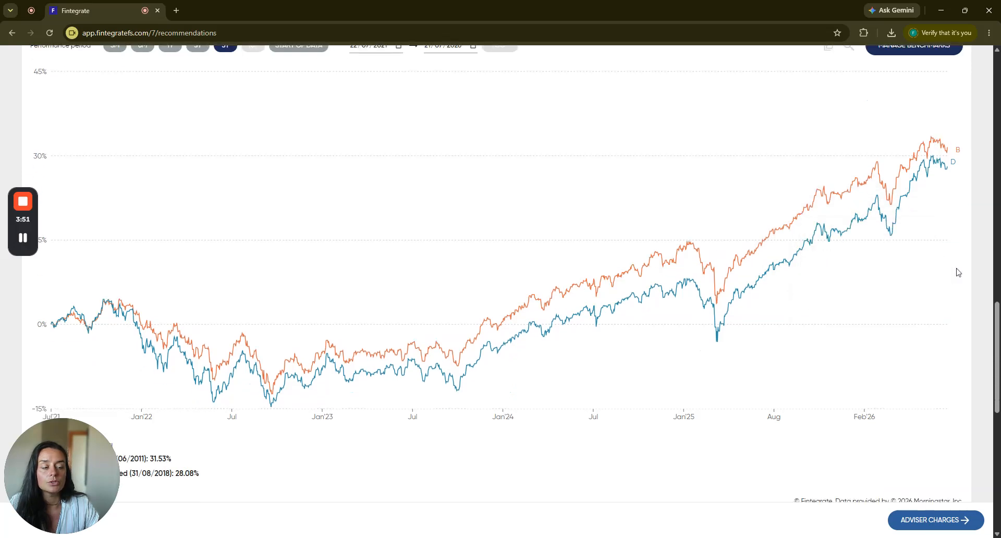
pyautogui.scroll(-1, 956, 275)
pyautogui.moveTo(946, 121)
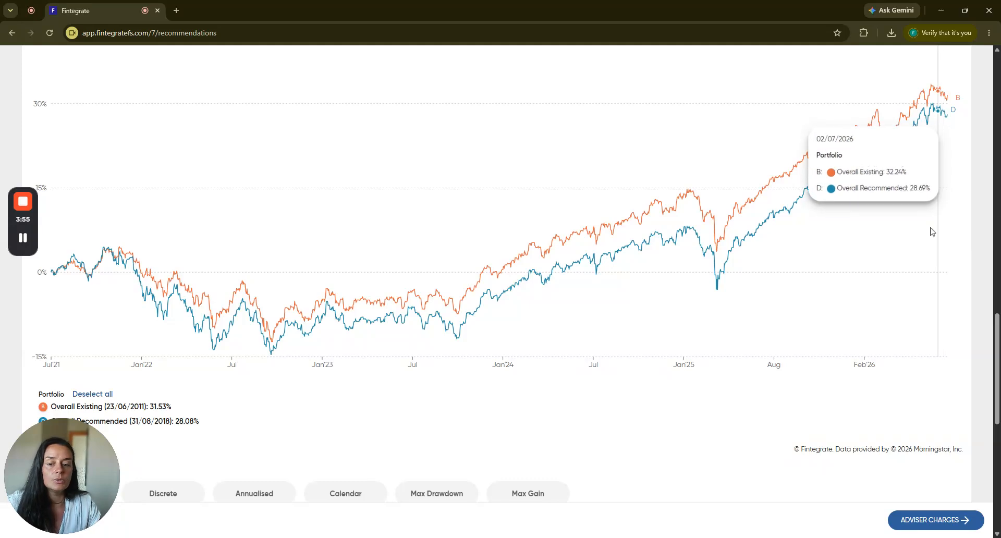
pyautogui.scroll(-1, 917, 319)
pyautogui.scroll(-3, 913, 350)
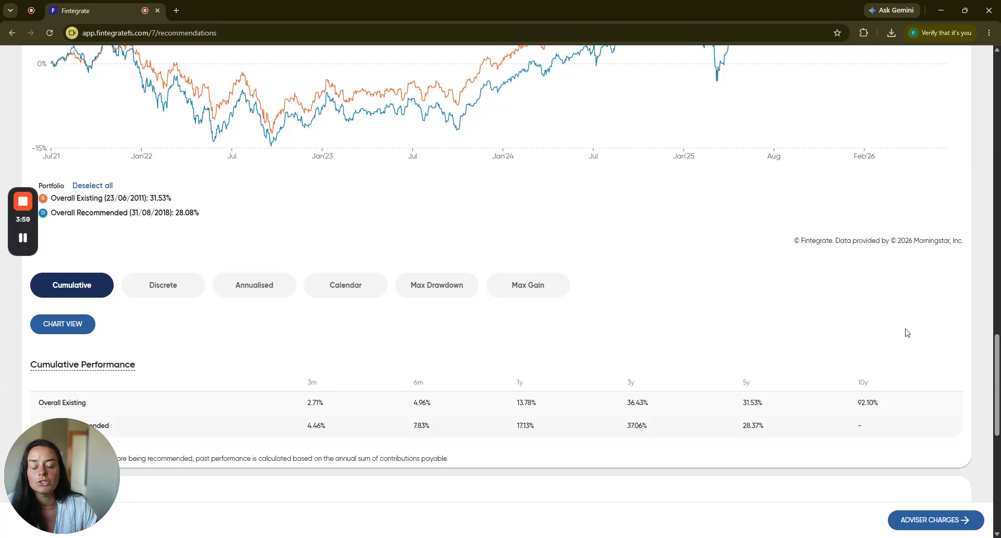
# Compare performance against annualised volatility for both portfolios in the scatter chart over the 1Y, 3Y and 5Y periods
pyautogui.scroll(-7, 909, 329)
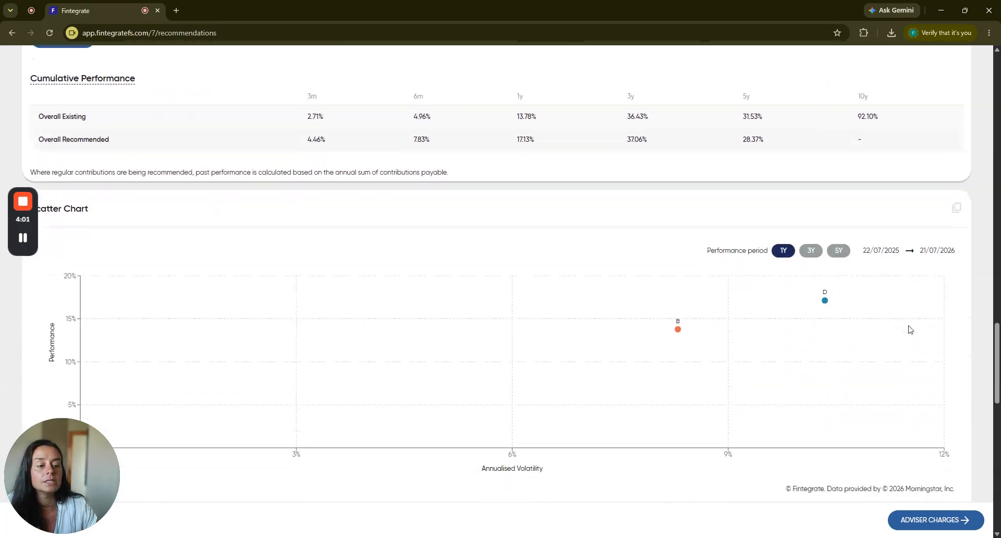
pyautogui.scroll(-3, 910, 329)
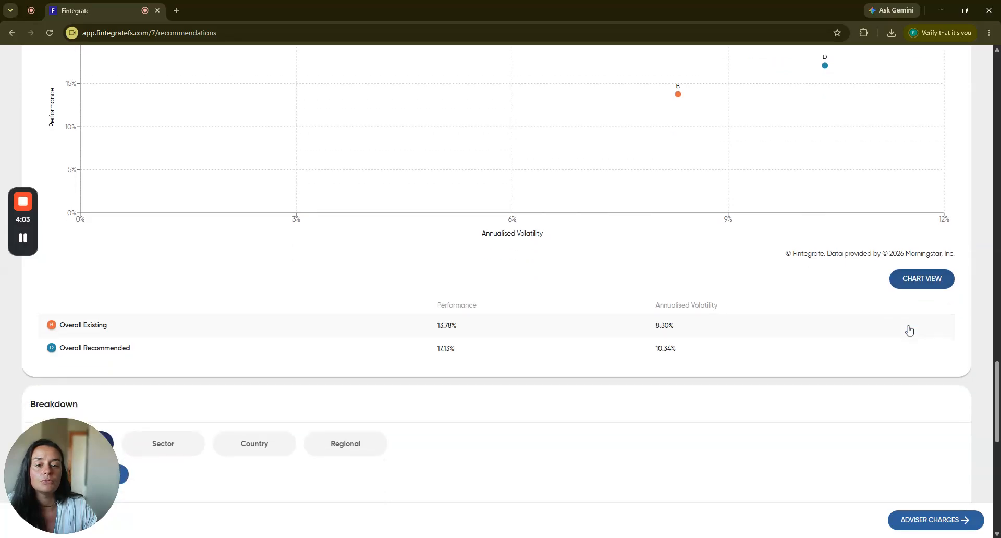
pyautogui.scroll(2, 907, 330)
pyautogui.click(816, 121)
pyautogui.click(839, 120)
pyautogui.scroll(-1, 805, 367)
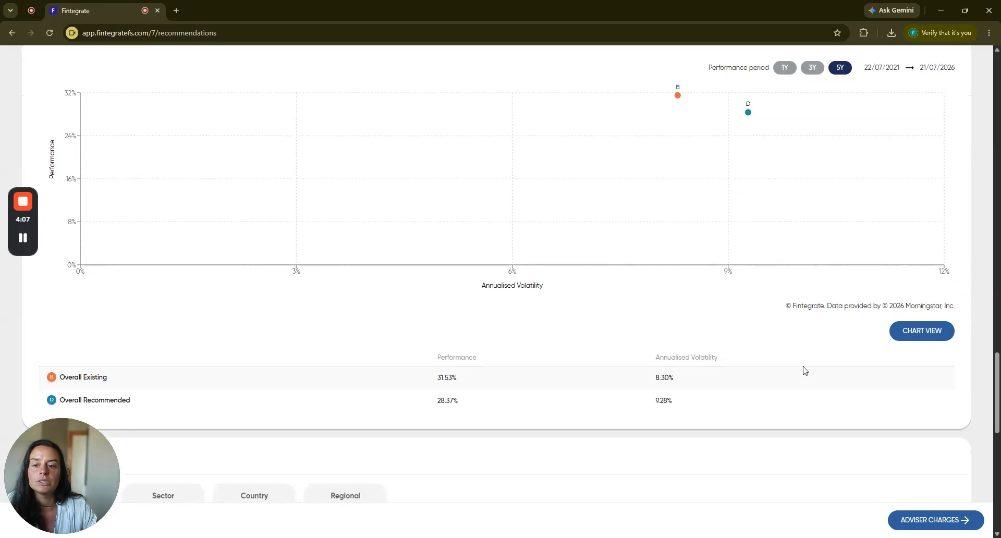
pyautogui.scroll(1, 804, 370)
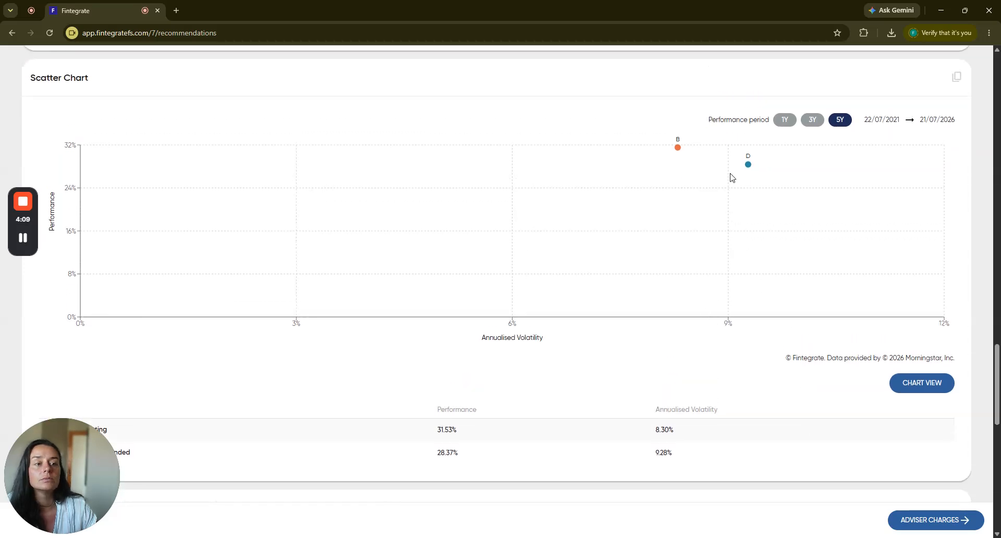
# Examine the portfolio breakdown by asset class, sector, country and region
pyautogui.scroll(-8, 736, 319)
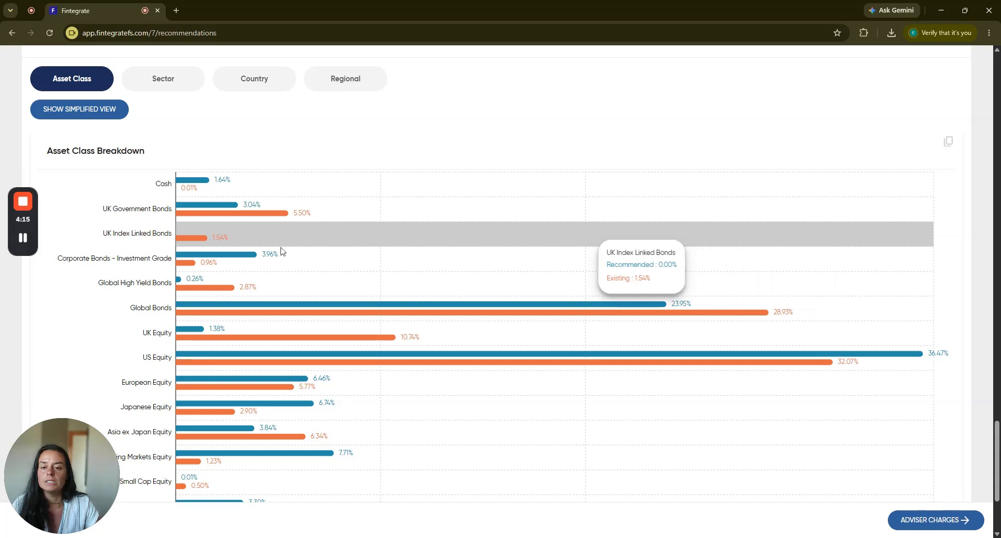
pyautogui.click(159, 83)
pyautogui.click(263, 87)
pyautogui.click(339, 85)
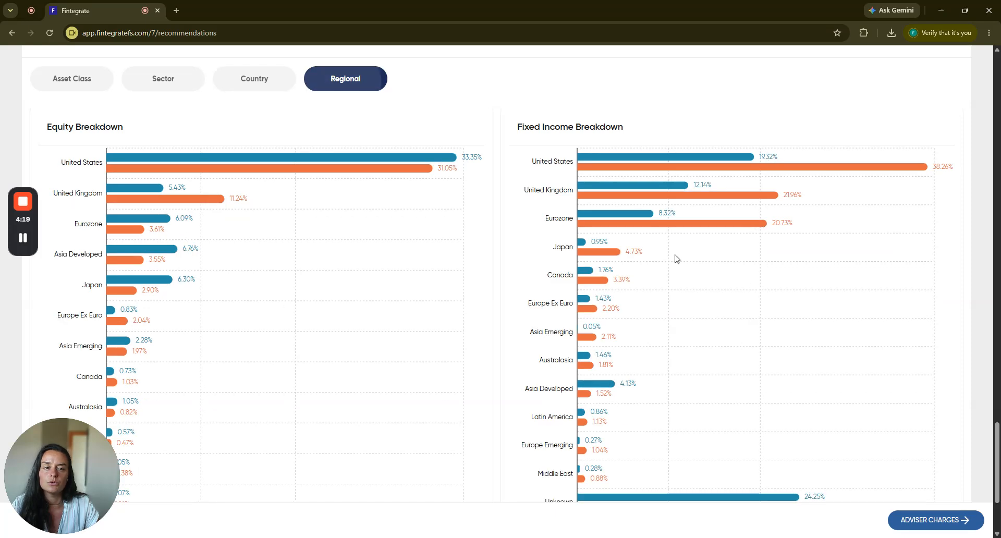
# Add a 0.50% ongoing adviser charge paid from policy to the Fundment ISA, and review the projected charges year by year
pyautogui.click(928, 522)
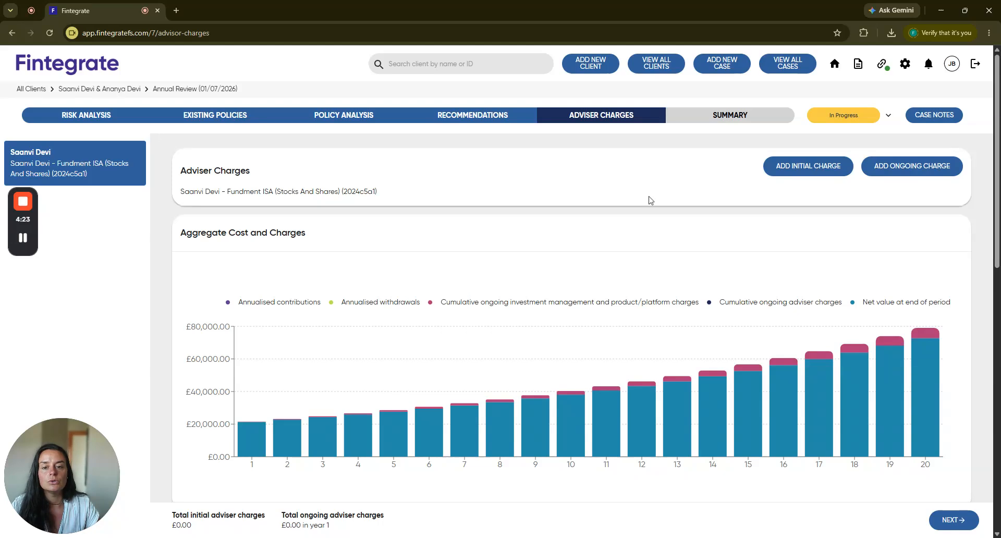
pyautogui.click(911, 166)
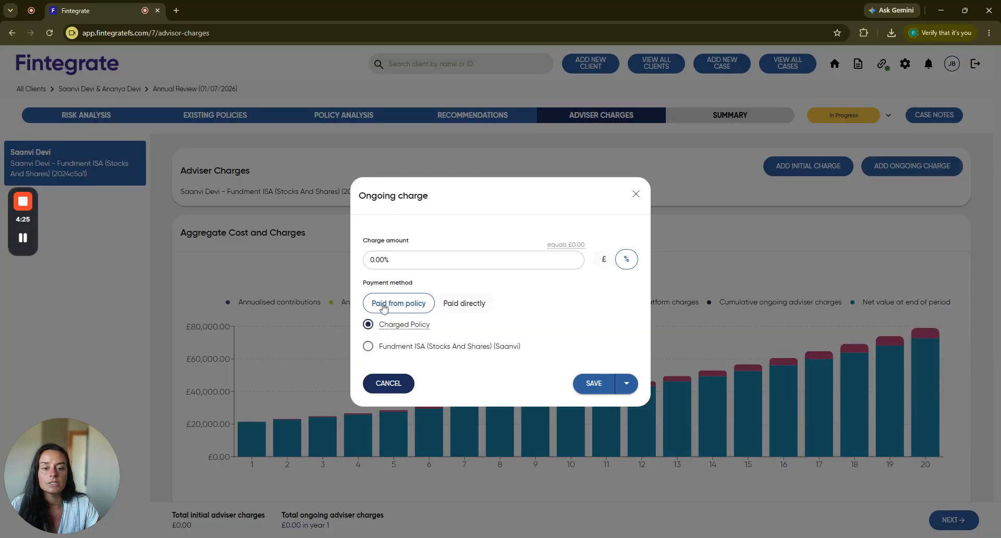
pyautogui.click(370, 259)
pyautogui.click(439, 214)
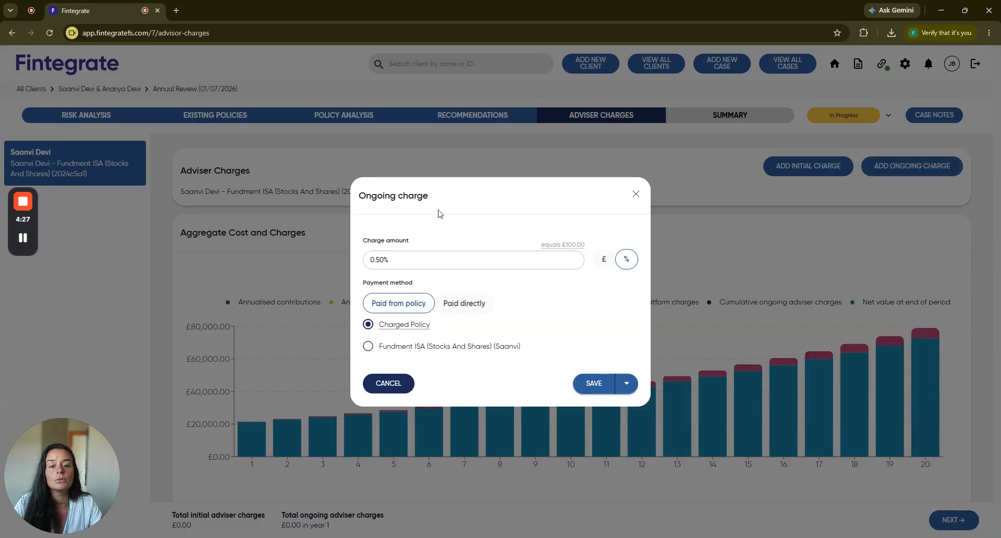
pyautogui.click(582, 382)
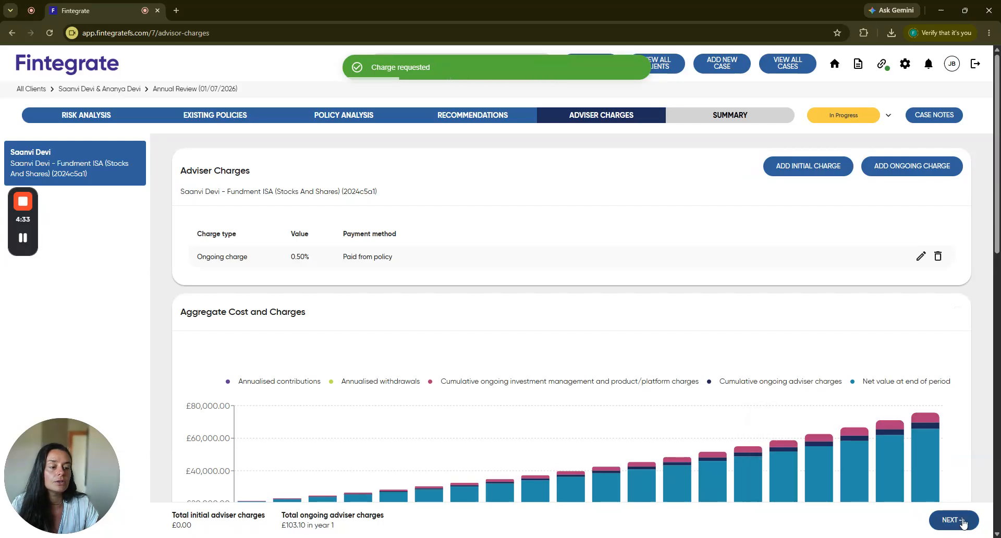
pyautogui.scroll(-5, 956, 492)
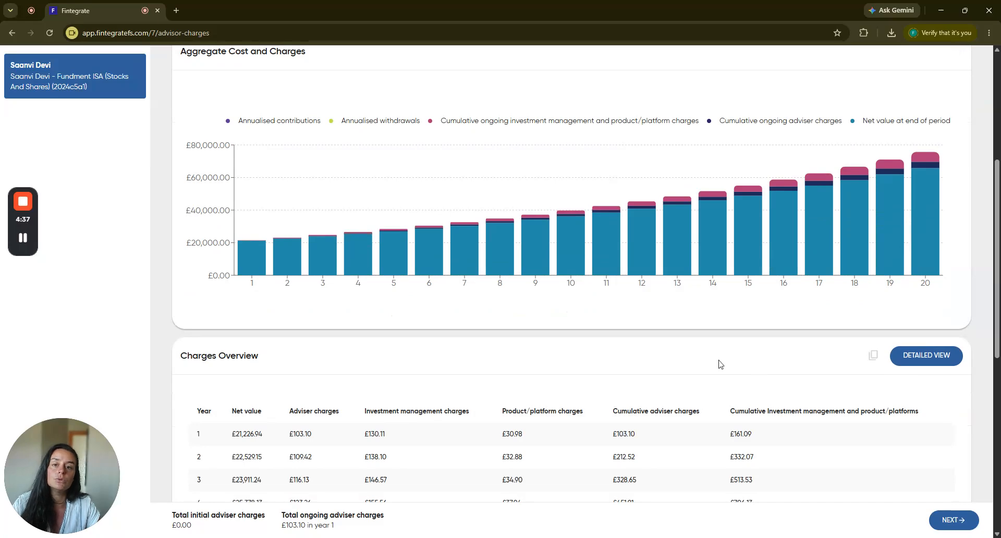
pyautogui.scroll(-5, 720, 364)
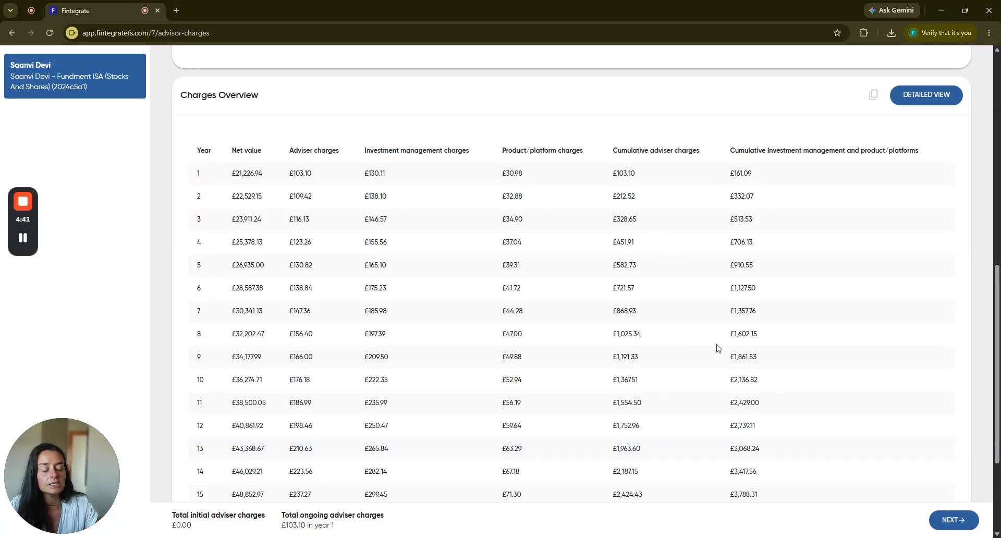
# Proceed to the case summary and download the Portfolio Review report as a PDF with the preselected report options
pyautogui.click(949, 519)
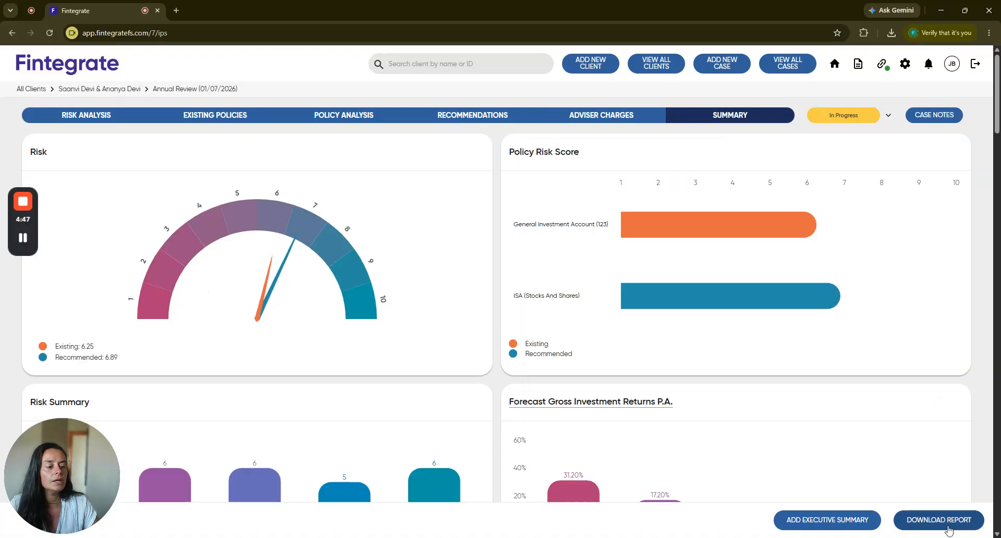
pyautogui.click(950, 523)
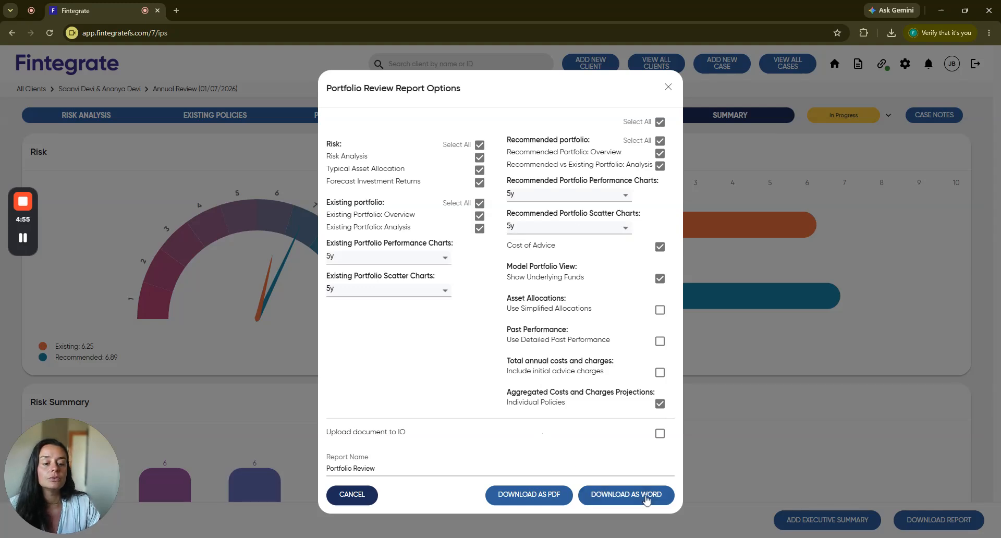
pyautogui.click(542, 497)
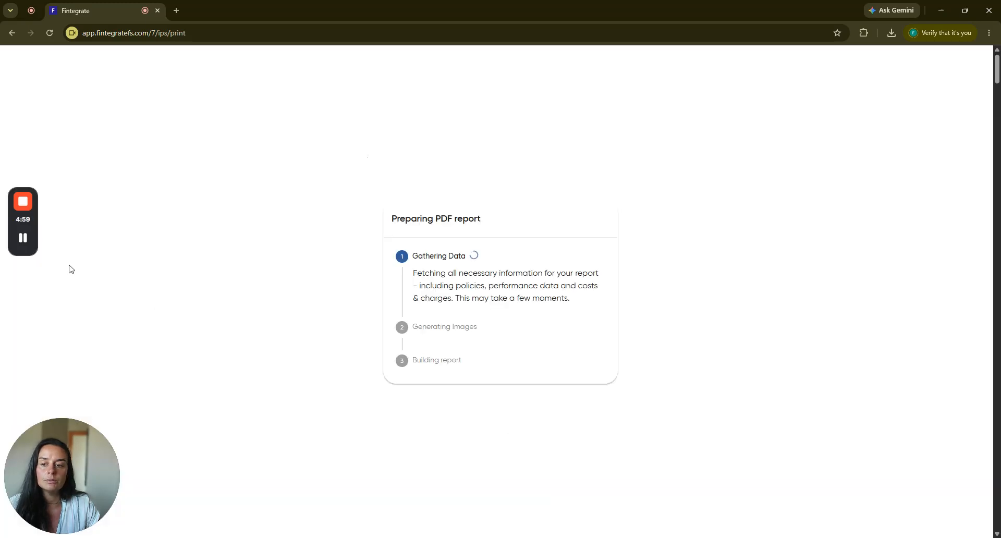
# Open the downloaded Annual Review PDF and examine the risk profile, typical asset allocation and existing portfolio analysis and performance pages
pyautogui.click(215, 14)
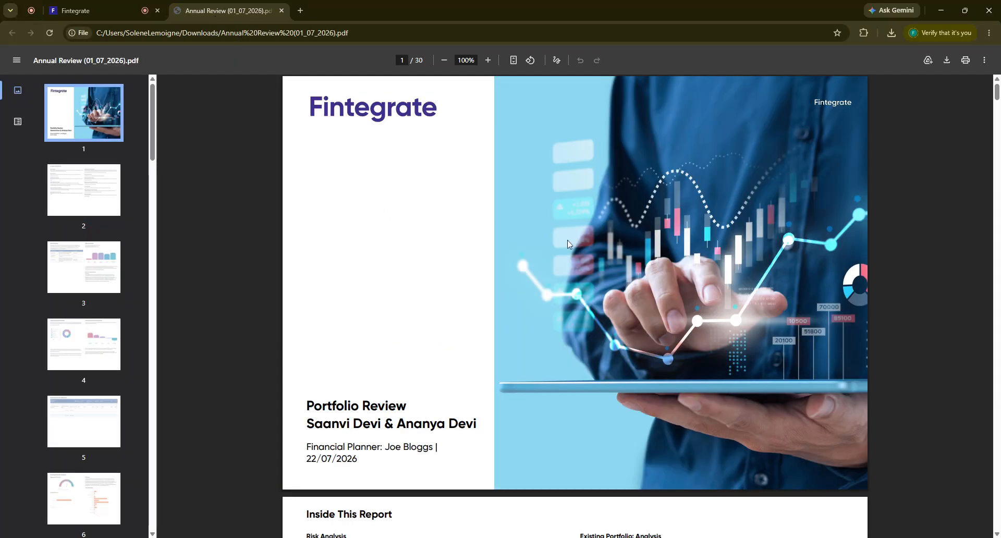
pyautogui.scroll(-14, 647, 319)
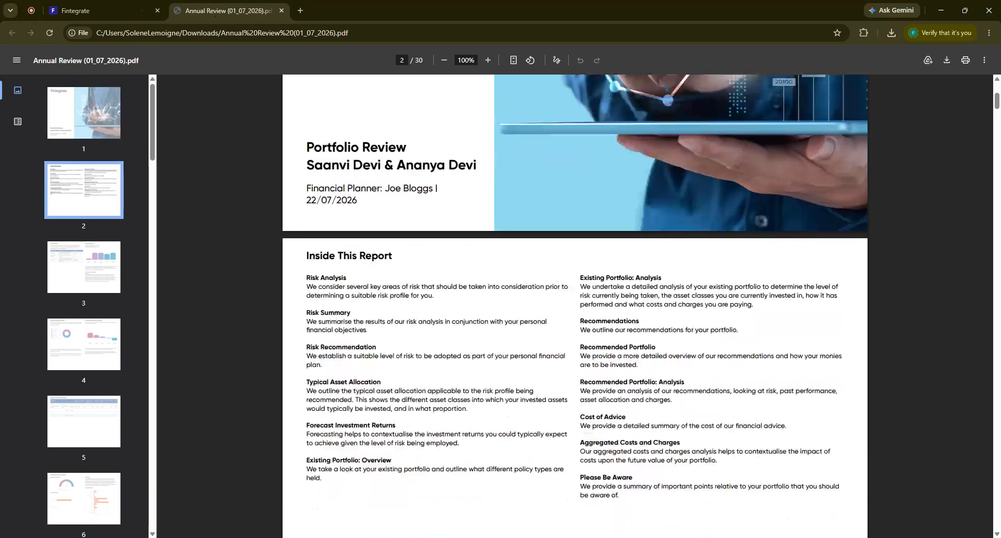
pyautogui.scroll(-18, 575, 306)
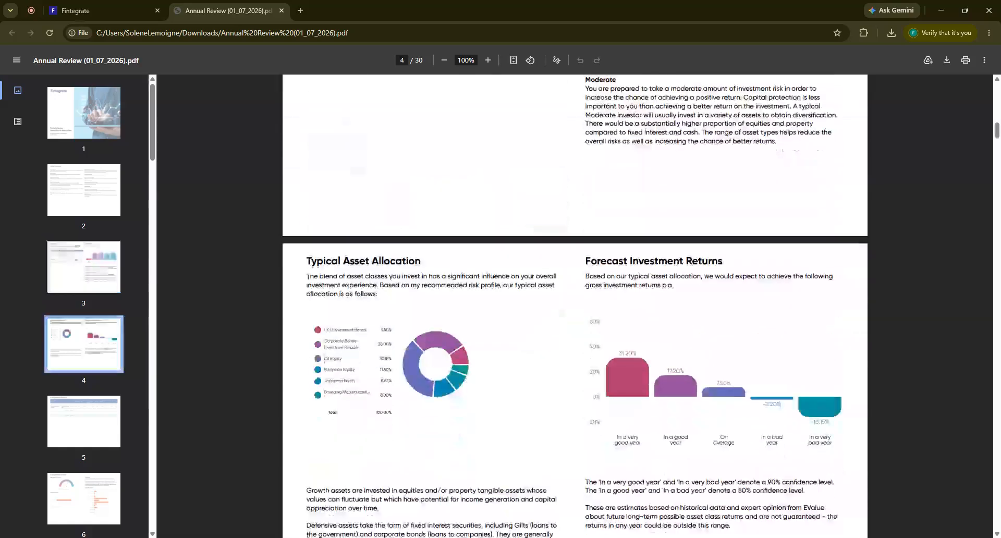
pyautogui.scroll(-16, 575, 306)
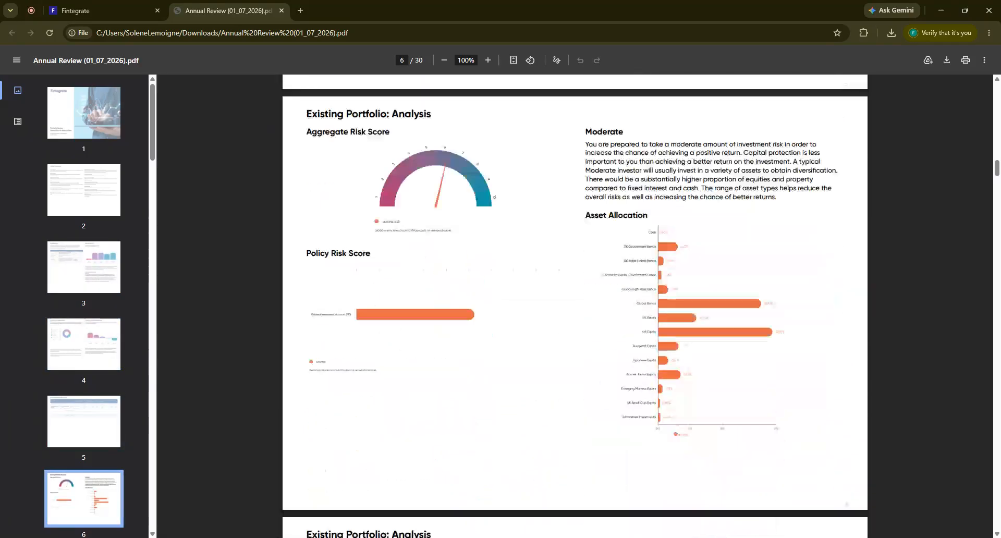
pyautogui.scroll(-16, 575, 306)
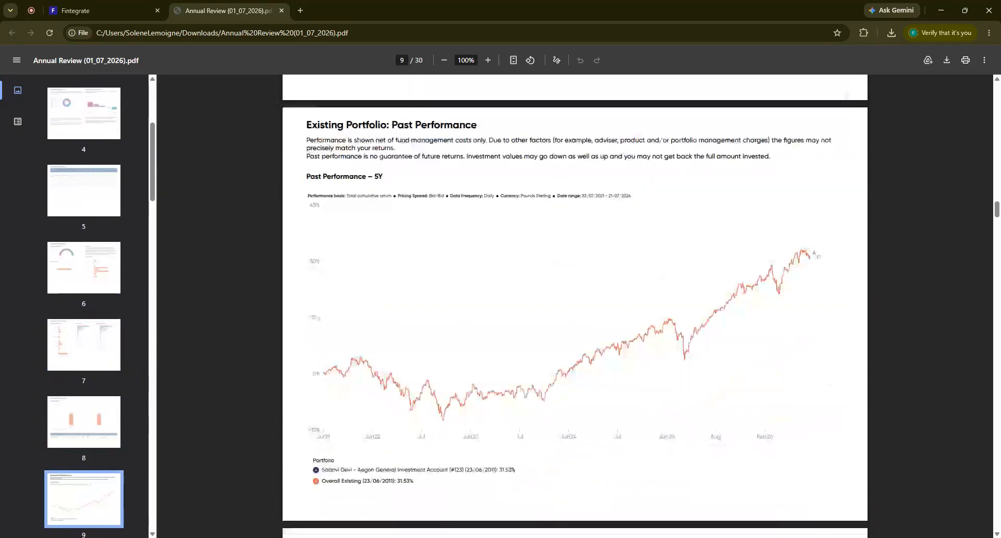
pyautogui.scroll(-16, 649, 360)
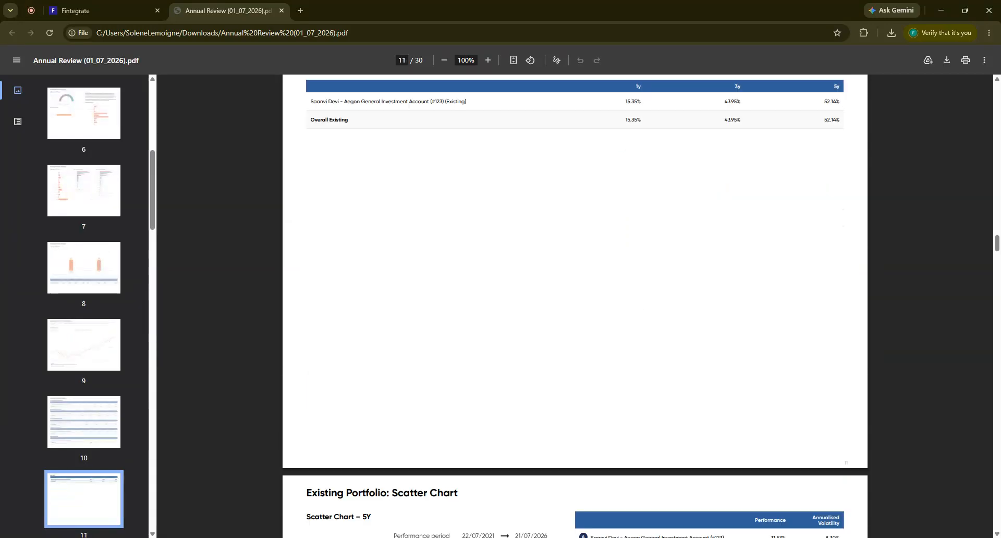
# Examine the report's recommendations, transaction record, recommended portfolio holdings and breakdown, aggregated costs and charges, and risk warnings
pyautogui.scroll(-7, 649, 360)
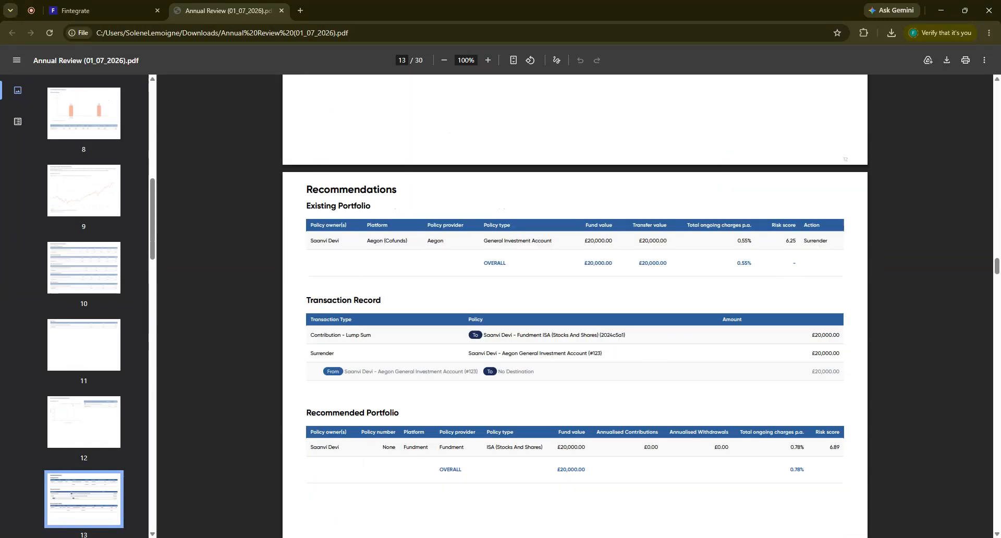
pyautogui.scroll(-15, 809, 334)
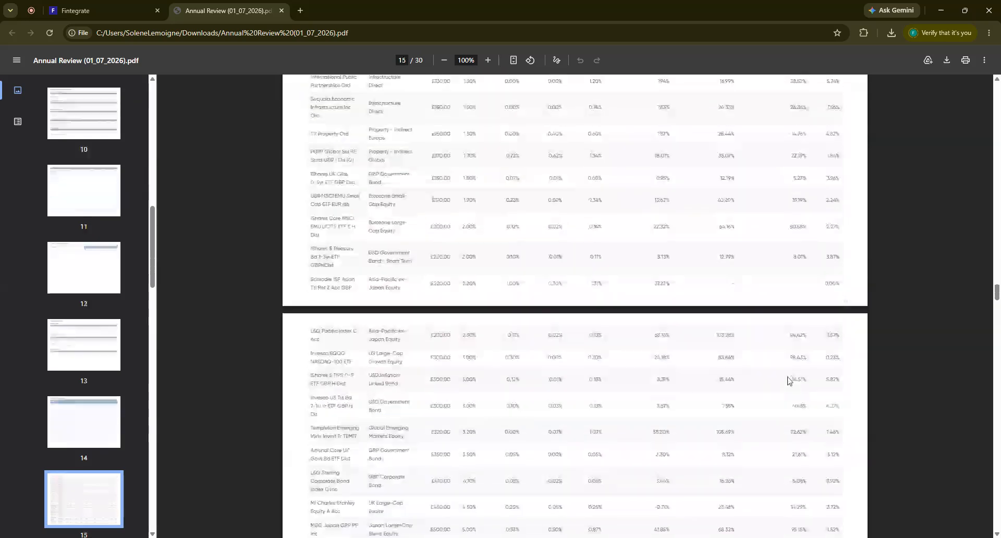
pyautogui.scroll(-20, 789, 380)
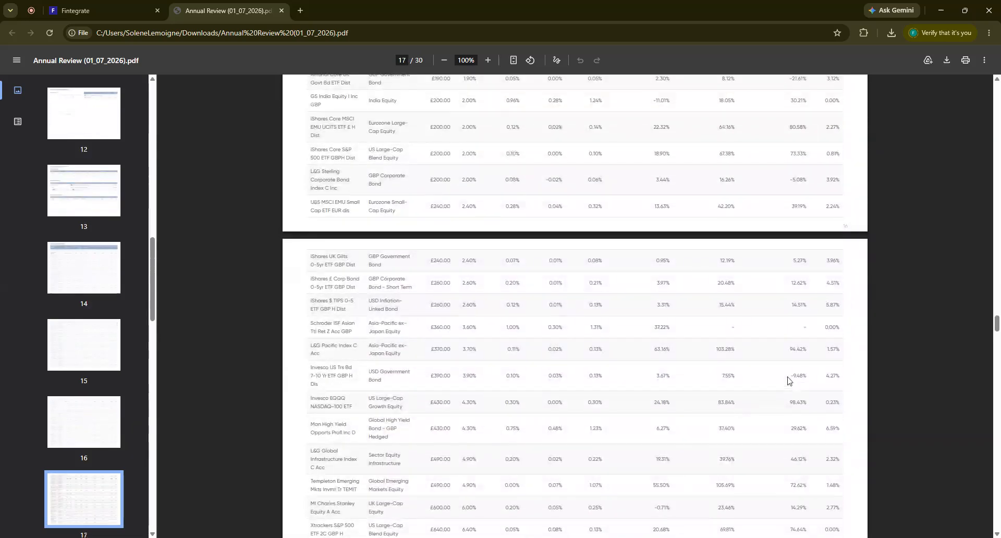
pyautogui.scroll(-15, 789, 380)
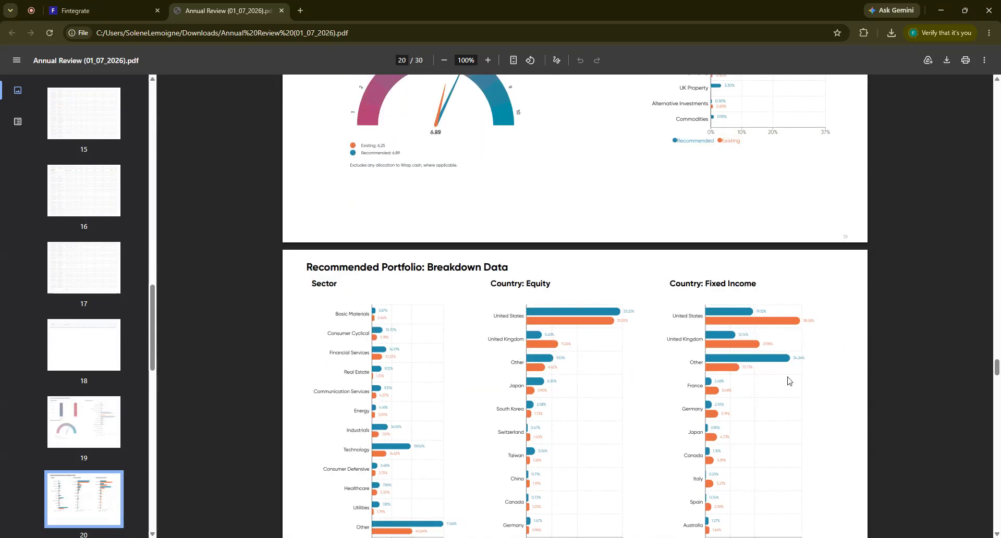
pyautogui.scroll(-15, 788, 380)
pyautogui.scroll(-20, 788, 380)
pyautogui.scroll(-10, 788, 380)
pyautogui.scroll(-12, 788, 380)
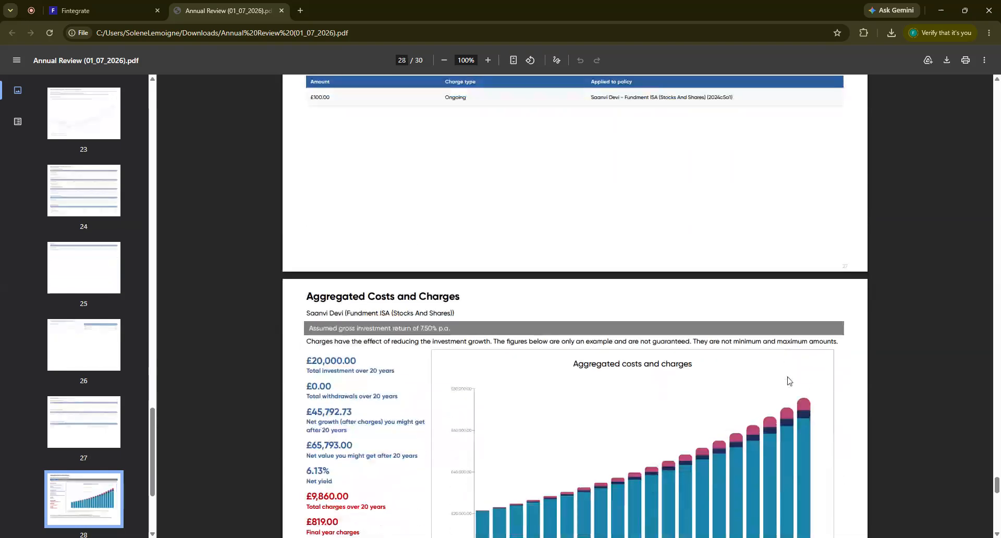
pyautogui.scroll(-15, 788, 380)
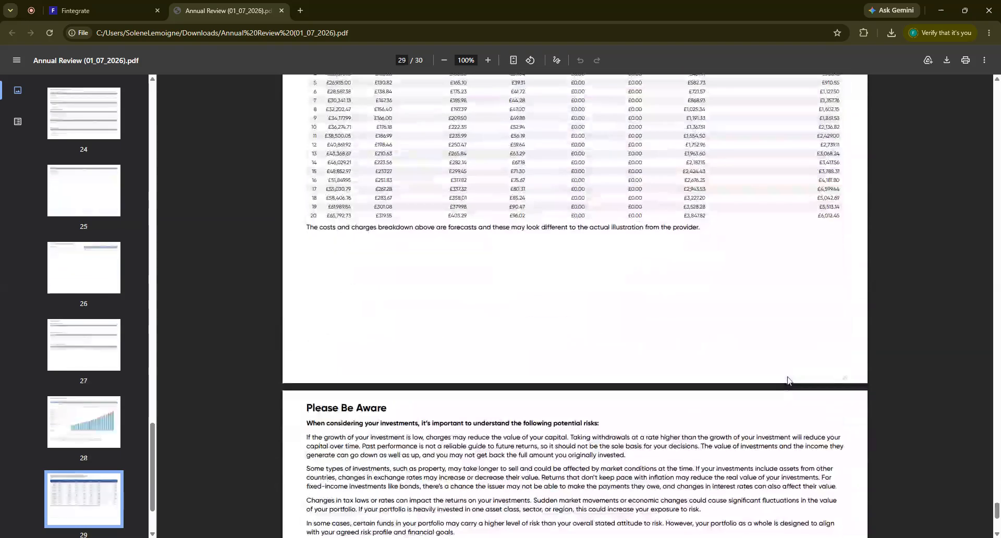